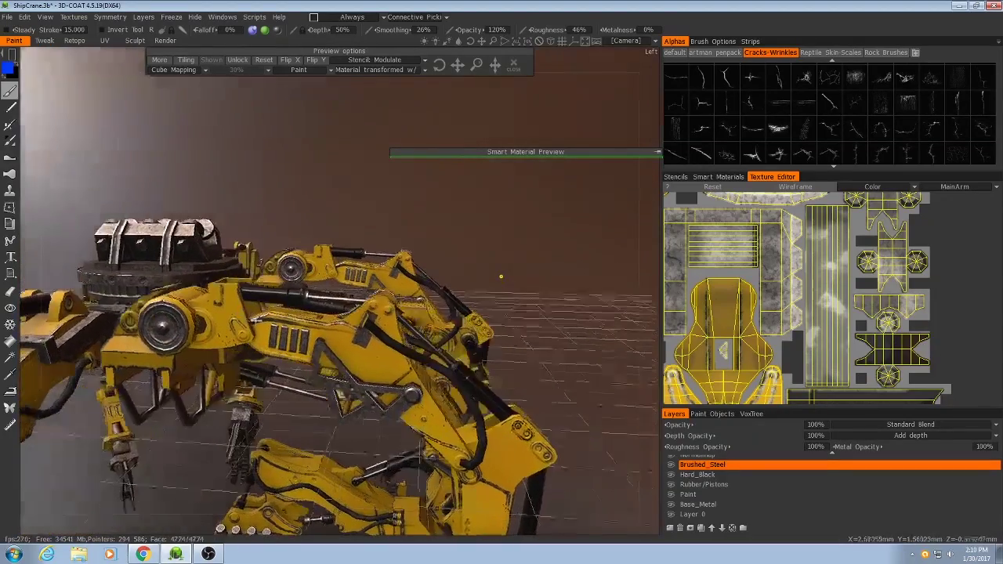
# - Add a new layer above Brushed_Steel, name it Dirt/Sludge, and close the stencil preview options
pyautogui.keyDown('alt'); pyautogui.moveTo(501, 277); pyautogui.dragTo(502, 277, button='right'); pyautogui.keyUp('alt')
pyautogui.keyDown('alt'); pyautogui.moveTo(501, 277); pyautogui.dragTo(501, 277, button='middle'); pyautogui.keyUp('alt')
pyautogui.keyDown('alt'); pyautogui.moveTo(349, 236); pyautogui.dragTo(354, 273, button='right'); pyautogui.keyUp('alt')
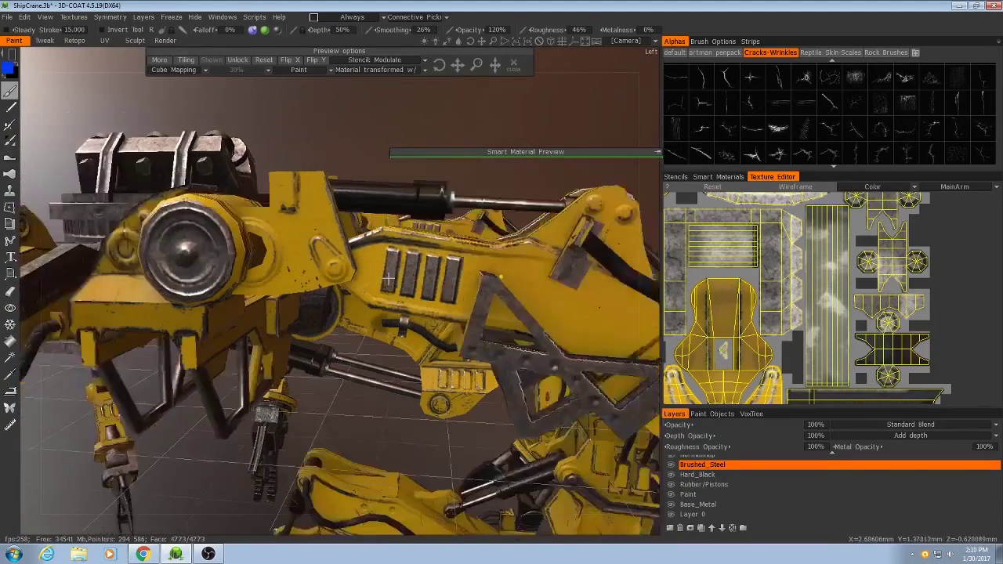
pyautogui.keyDown('alt'); pyautogui.moveTo(580, 271); pyautogui.dragTo(482, 286, button='middle'); pyautogui.keyUp('alt')
pyautogui.keyDown('alt'); pyautogui.moveTo(481, 286); pyautogui.dragTo(446, 314); pyautogui.keyUp('alt')
pyautogui.keyDown('alt'); pyautogui.moveTo(447, 313); pyautogui.dragTo(430, 222, button='middle'); pyautogui.keyUp('alt')
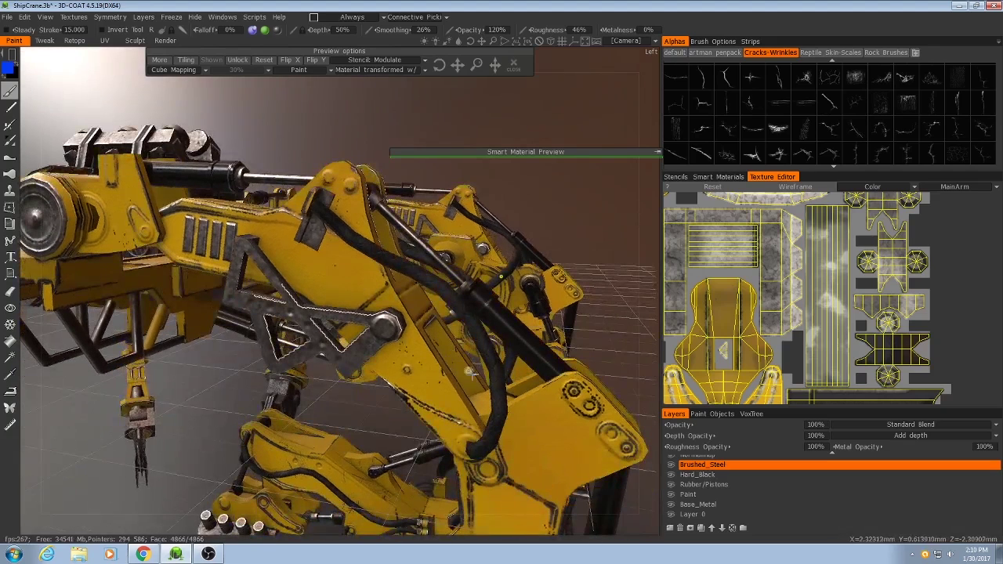
pyautogui.click(670, 530)
pyautogui.doubleClick(689, 466)
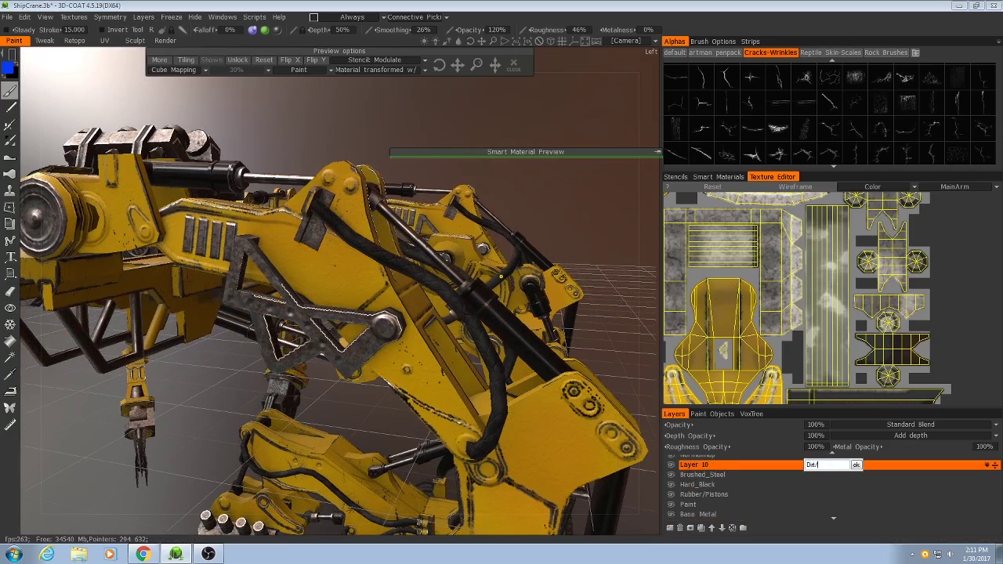
pyautogui.write('Dirt/Sludge')
pyautogui.press('Return')
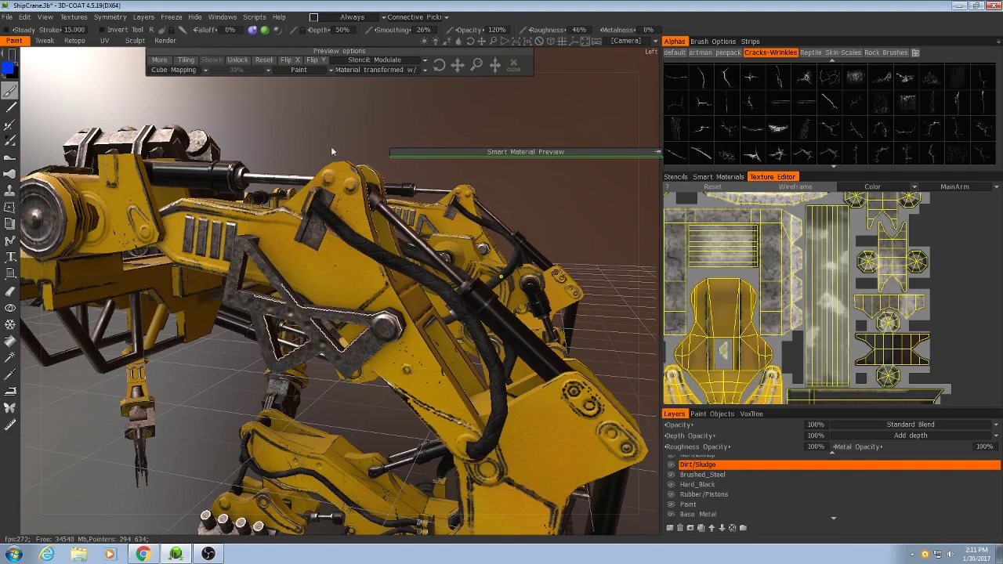
pyautogui.click(512, 65)
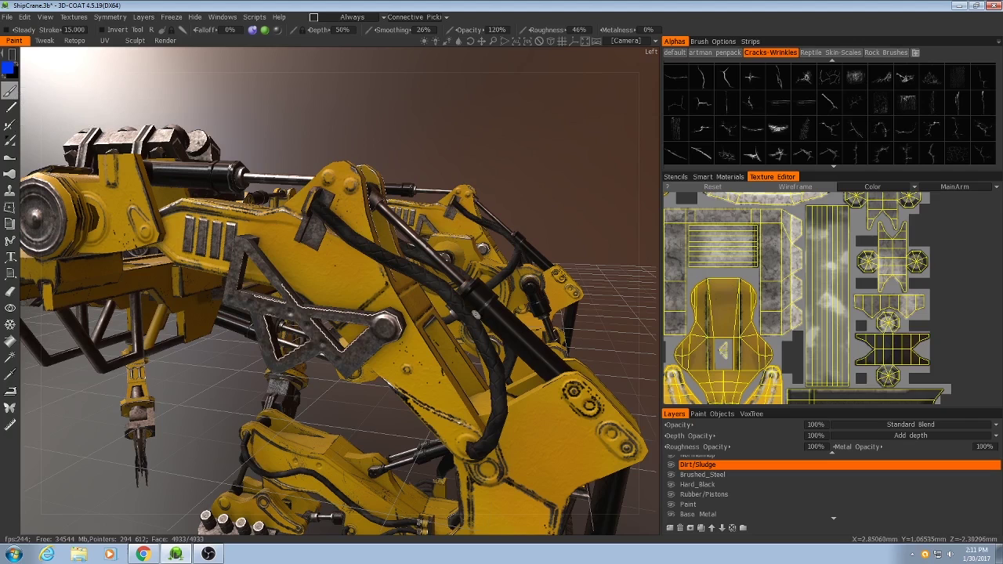
# - Set the primary paint color to a dark muted brown, about red 79, green 61, blue 49
pyautogui.click(11, 68)
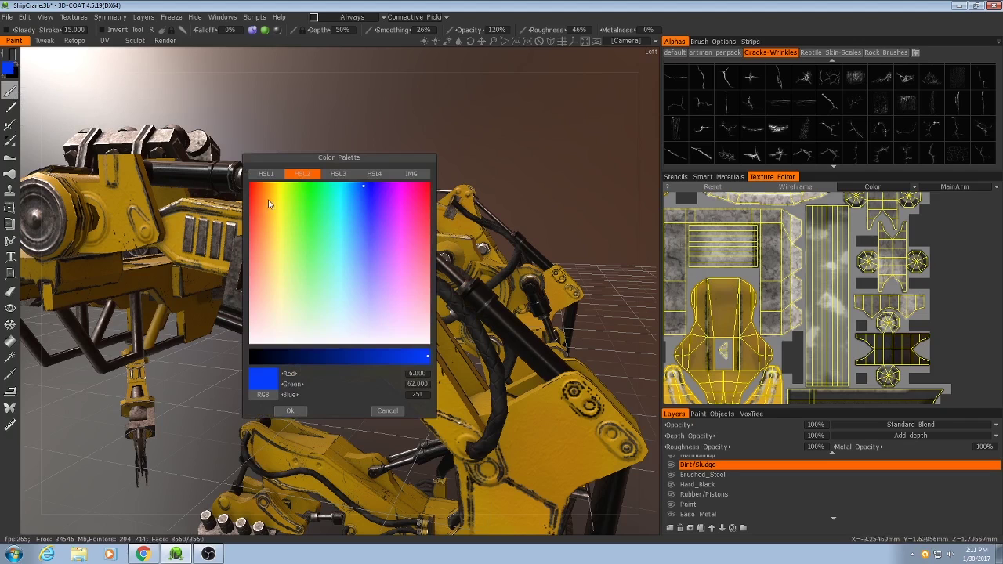
pyautogui.click(268, 205)
pyautogui.click(304, 356)
pyautogui.click(269, 324)
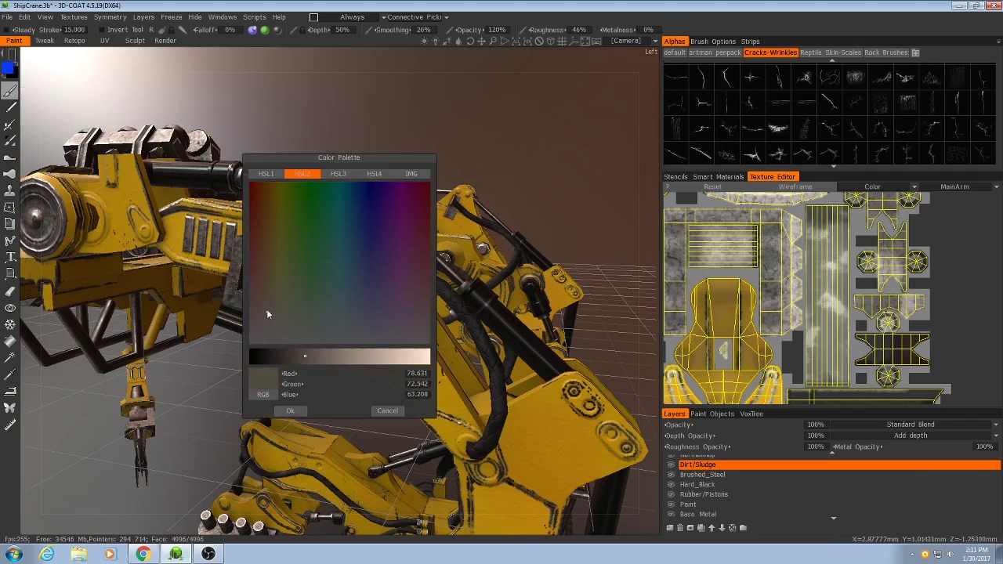
pyautogui.click(262, 196)
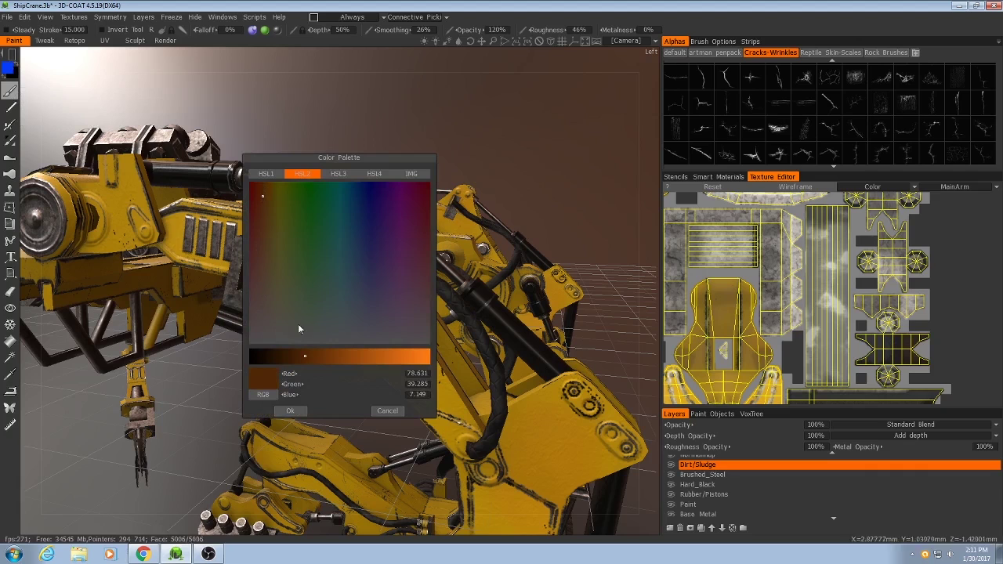
pyautogui.click(264, 252)
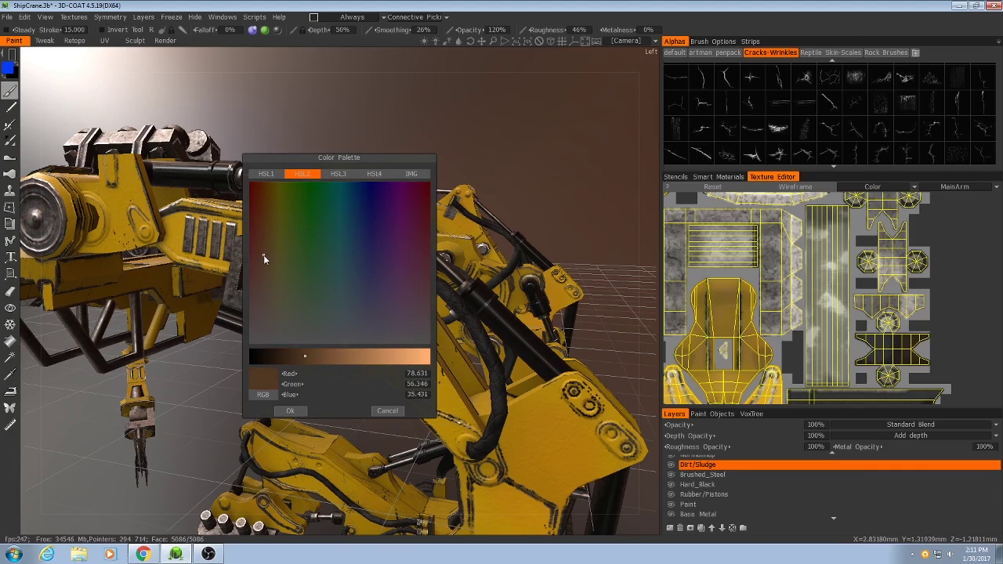
pyautogui.click(263, 267)
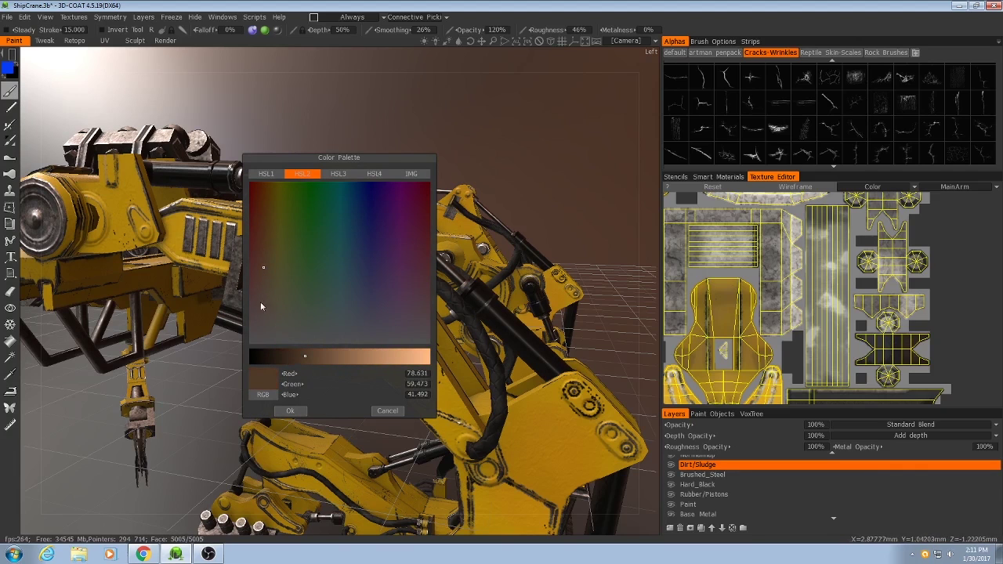
pyautogui.click(260, 281)
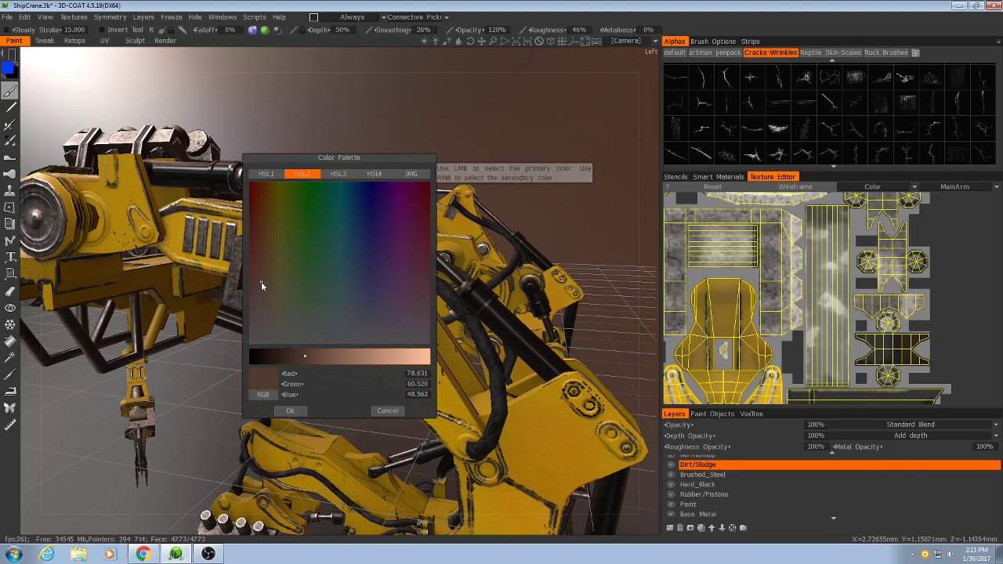
pyautogui.click(290, 410)
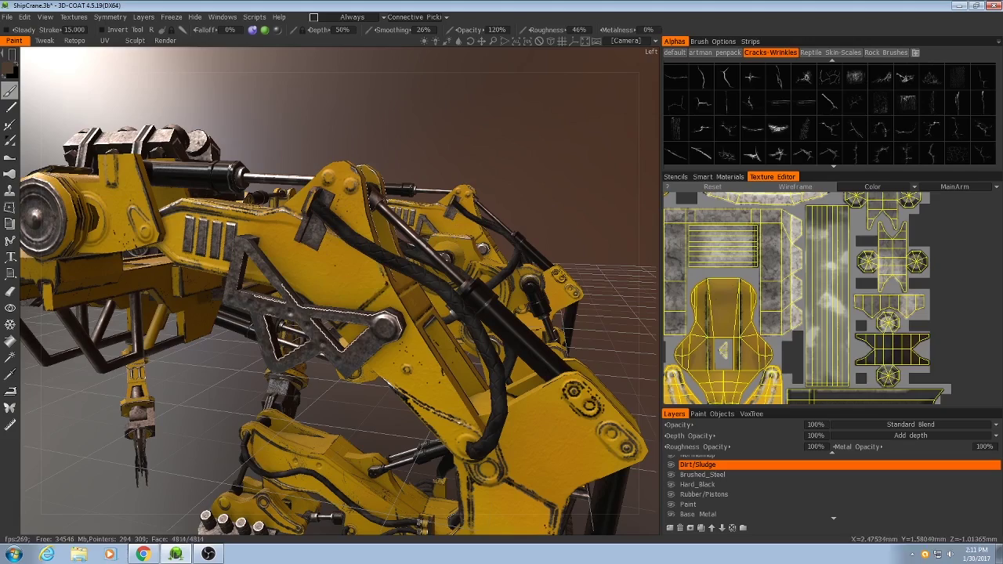
# - Try a brown paint patch on the yellow arm panel above the metal bracket, and undo it
pyautogui.moveTo(323, 249)
pyautogui.mouseDown()
pyautogui.moveTo(352, 280)
pyautogui.moveTo(359, 269)
pyautogui.mouseUp()
pyautogui.keyDown('alt'); pyautogui.moveTo(358, 269); pyautogui.dragTo(352, 255); pyautogui.keyUp('alt')
pyautogui.keyDown('alt'); pyautogui.moveTo(352, 255); pyautogui.dragTo(371, 285, button='right'); pyautogui.keyUp('alt')
pyautogui.keyDown('alt'); pyautogui.moveTo(372, 285); pyautogui.dragTo(354, 244); pyautogui.keyUp('alt')
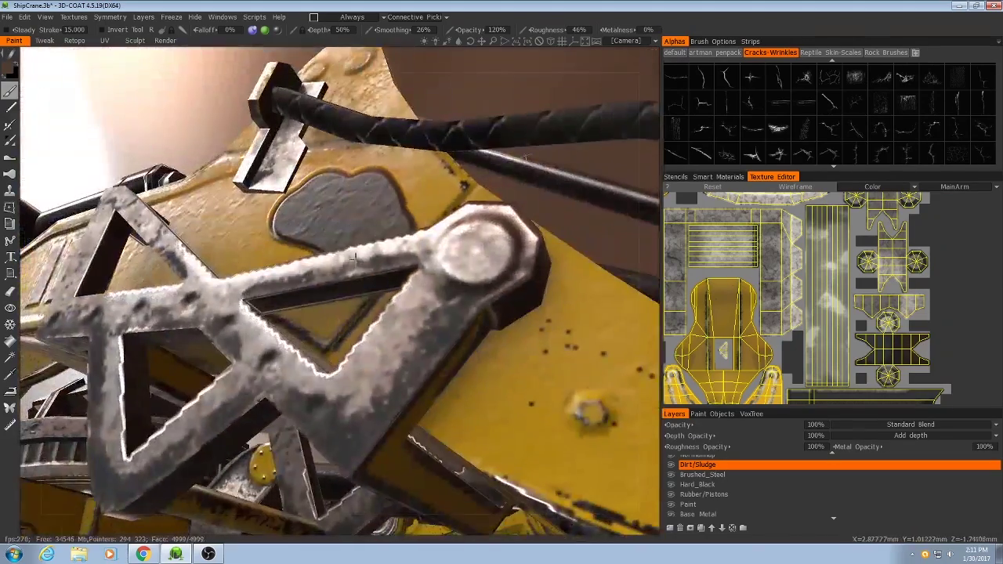
pyautogui.keyDown('alt'); pyautogui.moveTo(354, 244); pyautogui.dragTo(329, 256, button='right'); pyautogui.keyUp('alt')
pyautogui.scroll(5, 329, 256)
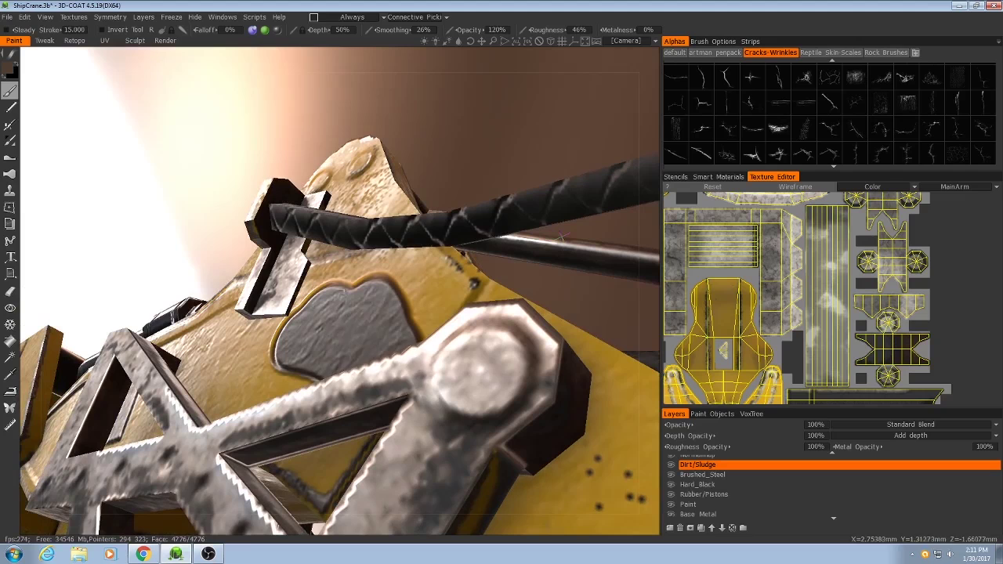
pyautogui.keyDown('alt'); pyautogui.moveTo(345, 345); pyautogui.dragTo(351, 338); pyautogui.keyUp('alt')
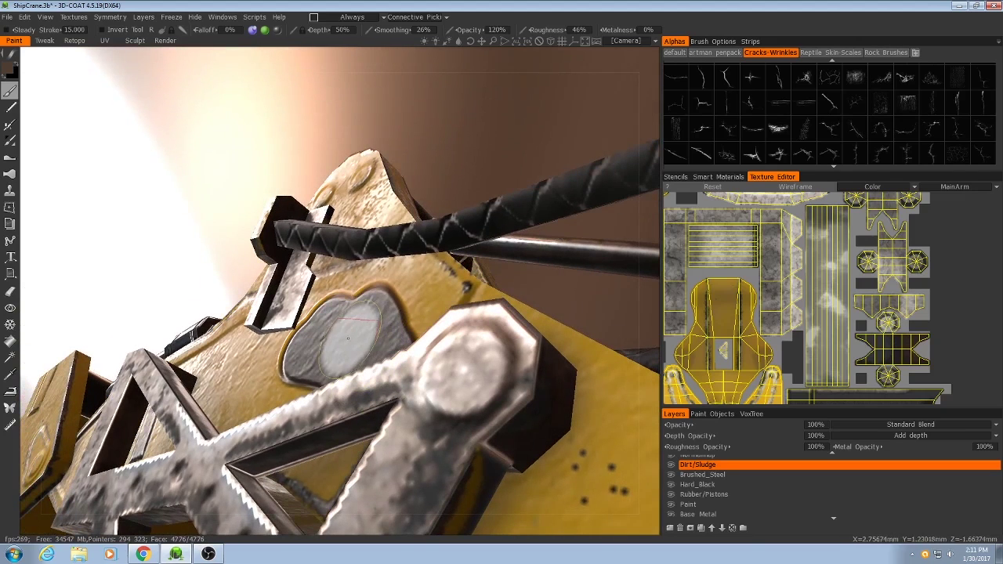
pyautogui.hotkey('ctrl', 'z')
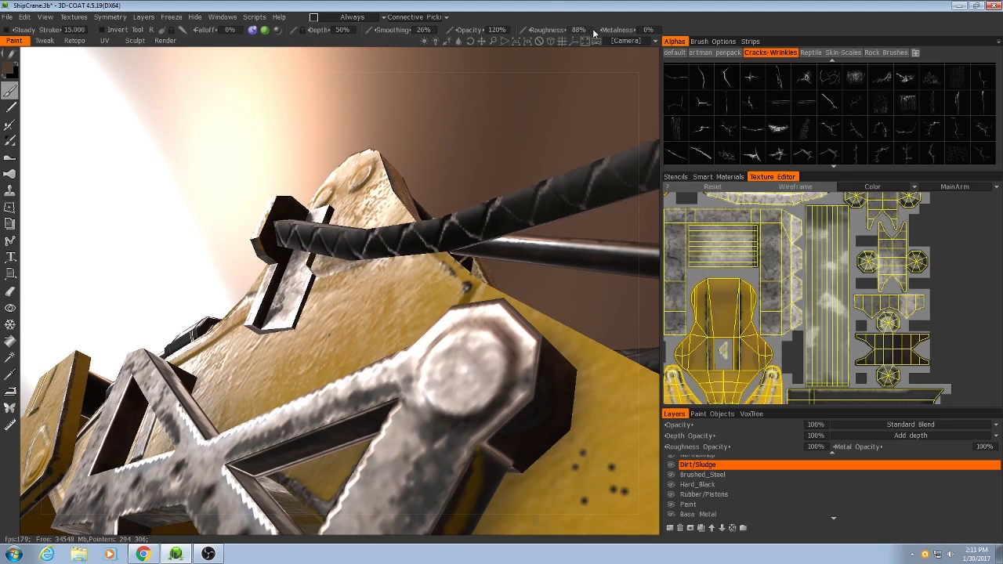
# - Test the brown paint on the yellow arm panel with brush roughness raised to 91% and 100%, undoing the trial patches
pyautogui.moveTo(389, 296)
pyautogui.mouseDown()
pyautogui.moveTo(315, 335)
pyautogui.moveTo(376, 315)
pyautogui.moveTo(357, 314)
pyautogui.mouseUp()
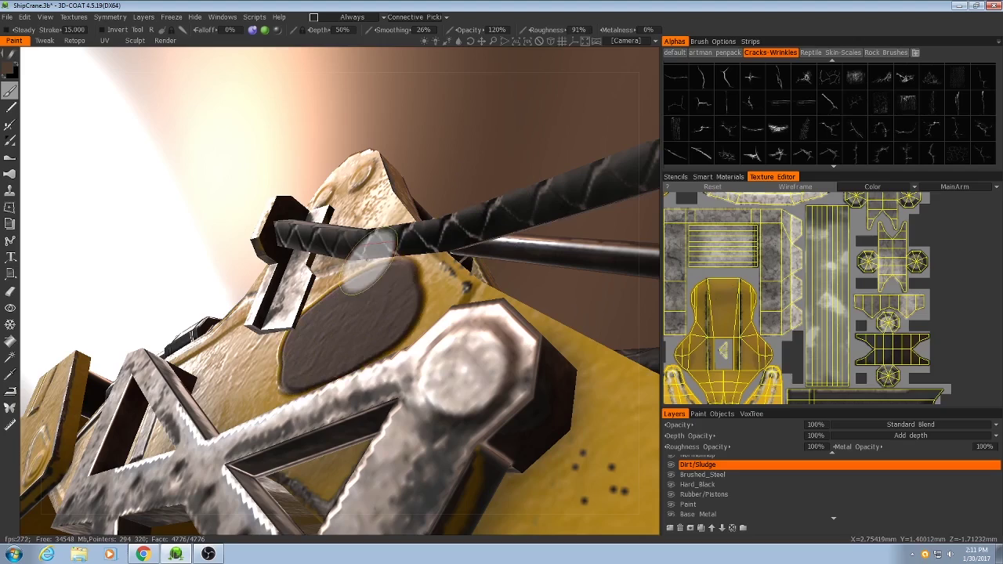
pyautogui.hotkey('ctrl', 'z')
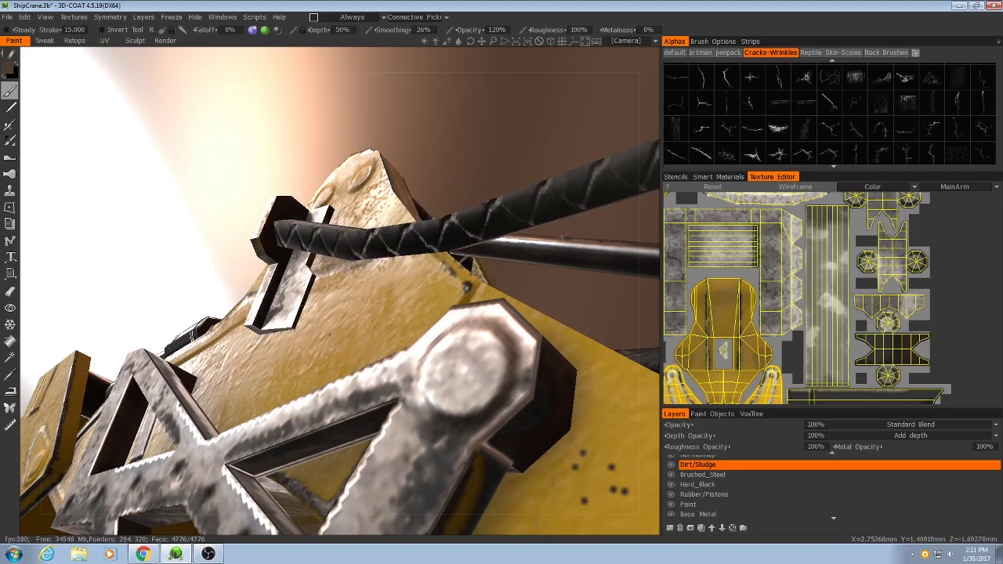
pyautogui.moveTo(406, 233)
pyautogui.keyDown('alt'); pyautogui.mouseDown()
pyautogui.moveTo(356, 291)
pyautogui.moveTo(279, 299)
pyautogui.mouseUp(); pyautogui.keyUp('alt')
pyautogui.moveTo(279, 299)
pyautogui.keyDown('alt'); pyautogui.mouseDown()
pyautogui.moveTo(163, 320)
pyautogui.moveTo(302, 283)
pyautogui.mouseUp(); pyautogui.keyUp('alt')
pyautogui.hotkey('ctrl', 'z')
pyautogui.hotkey('ctrl', 'z')
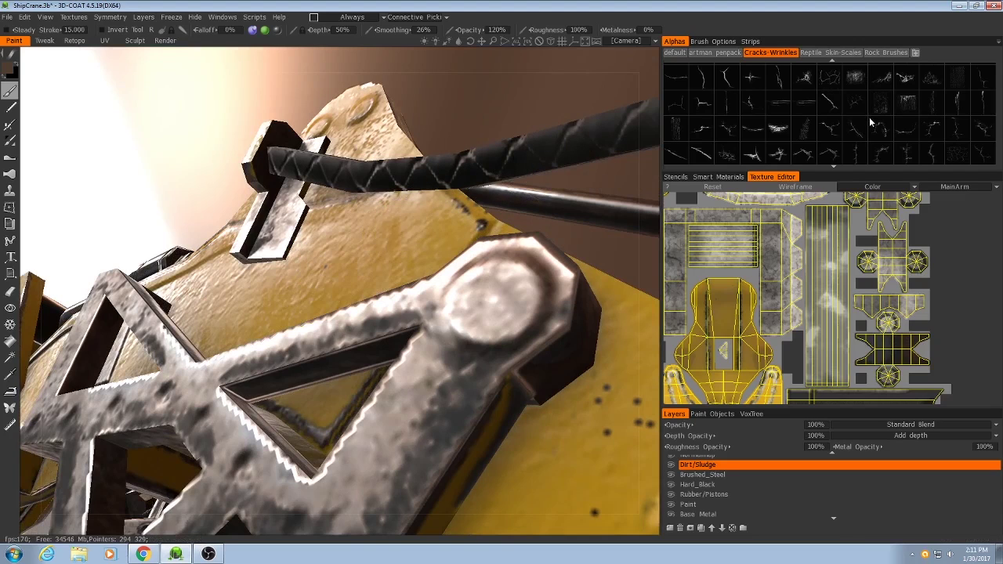
# - Choose a branching crack alpha from Cracks-Wrinkles, test-stamp it on the yellow arm panel, and undo the stamp
pyautogui.click(906, 77)
pyautogui.click(369, 252)
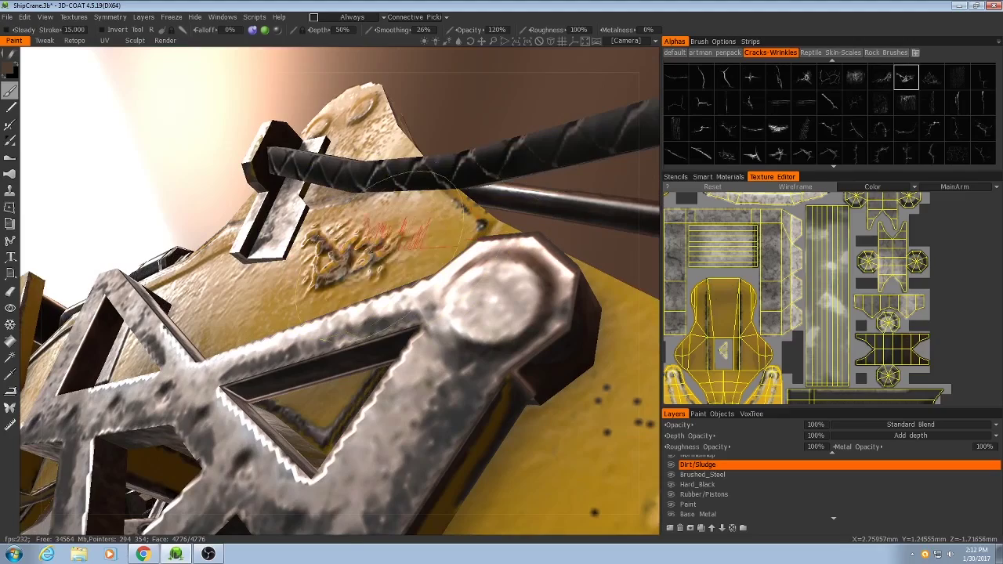
pyautogui.keyDown('alt'); pyautogui.moveTo(411, 245); pyautogui.dragTo(498, 252); pyautogui.keyUp('alt')
pyautogui.keyDown('alt'); pyautogui.moveTo(498, 253); pyautogui.dragTo(502, 220, button='right'); pyautogui.keyUp('alt')
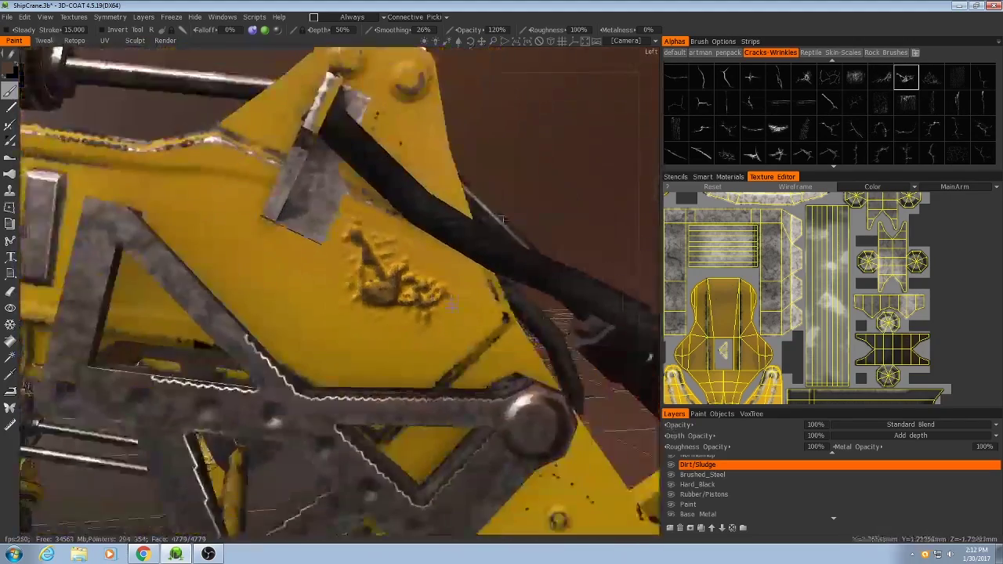
pyautogui.keyDown('alt'); pyautogui.moveTo(502, 220); pyautogui.dragTo(464, 226); pyautogui.keyUp('alt')
pyautogui.hotkey('ctrl', 'z')
# - Set the brush depth to 5% and try the crack stamp on the yellow arm panel
pyautogui.click(341, 29)
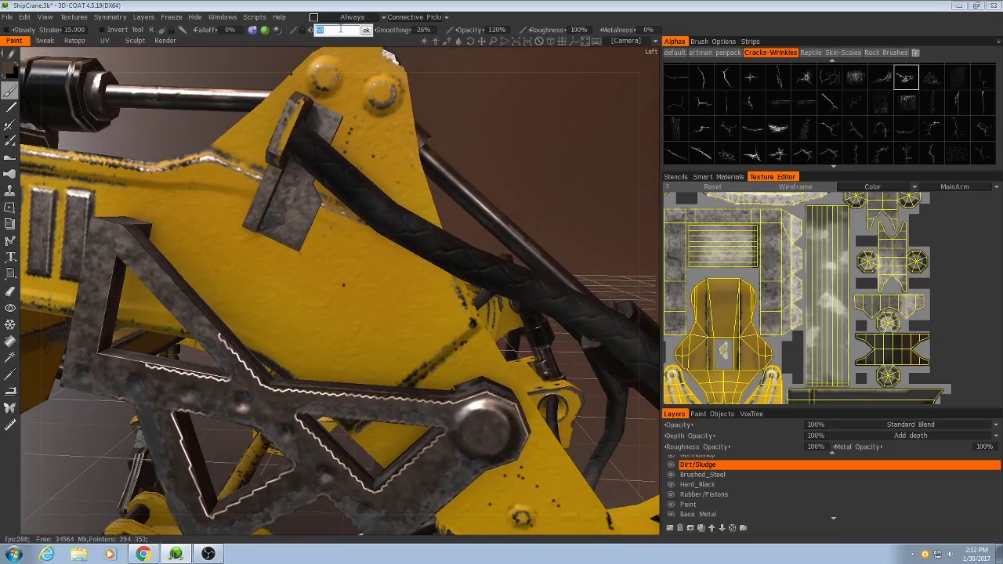
pyautogui.press('Return')
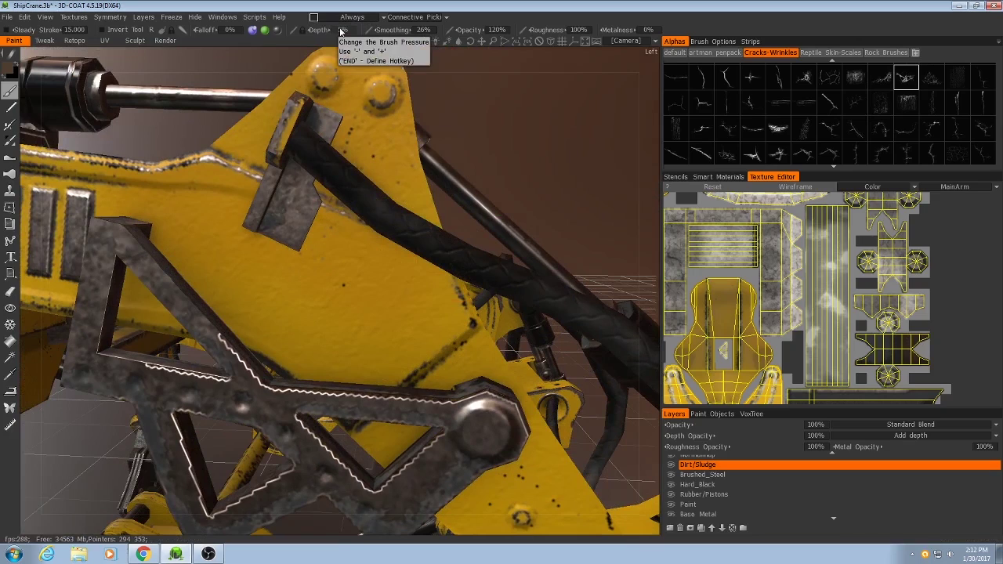
pyautogui.keyDown('alt'); pyautogui.moveTo(398, 177); pyautogui.dragTo(318, 264); pyautogui.keyUp('alt')
pyautogui.click(317, 264)
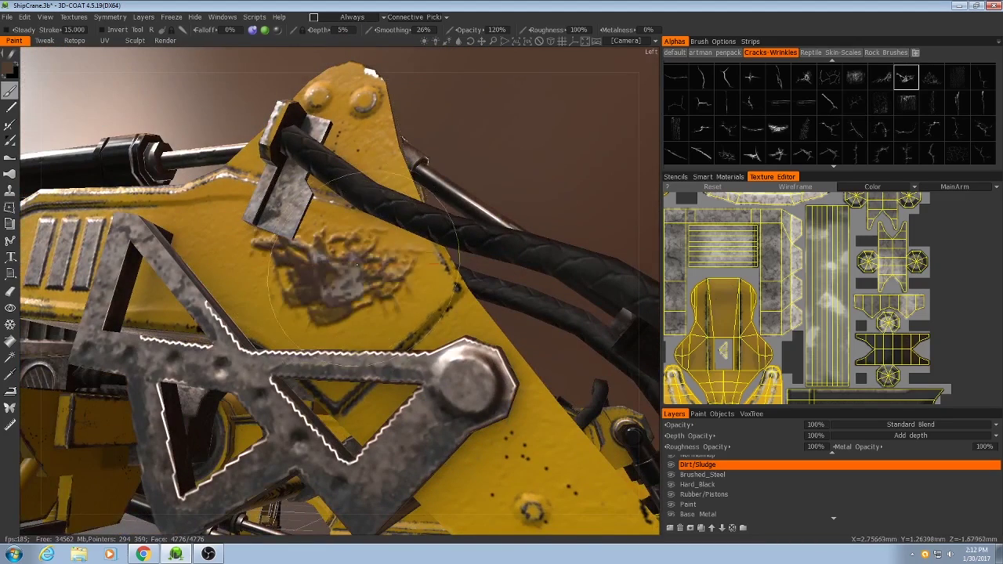
pyautogui.moveTo(316, 265); pyautogui.dragTo(336, 94, button='middle')
# - Set the brush depth to 2% and test the crack brush on the yellow arm, undoing the trial marks
pyautogui.click(341, 30)
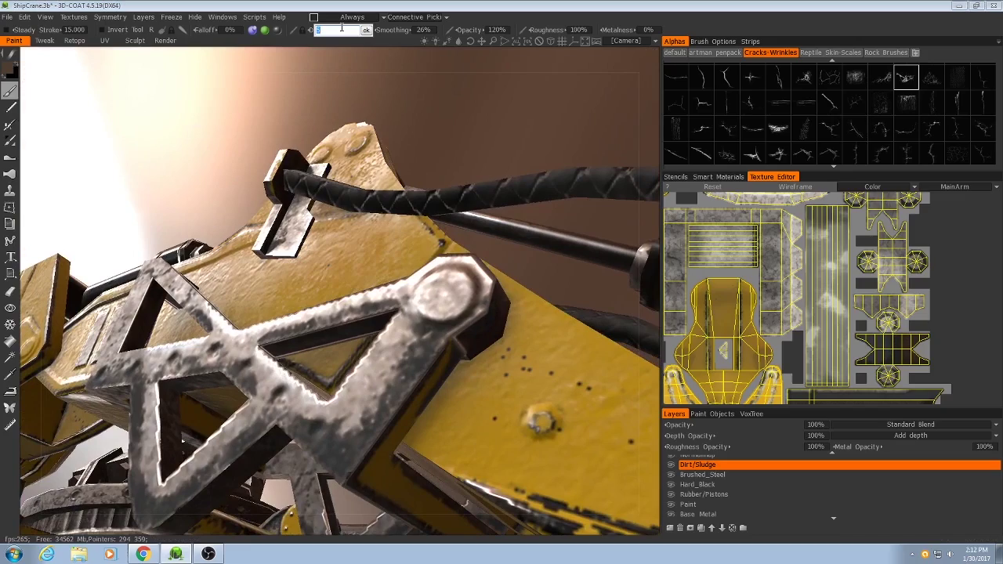
pyautogui.press('Return')
pyautogui.keyDown('alt'); pyautogui.moveTo(337, 159); pyautogui.dragTo(335, 235); pyautogui.keyUp('alt')
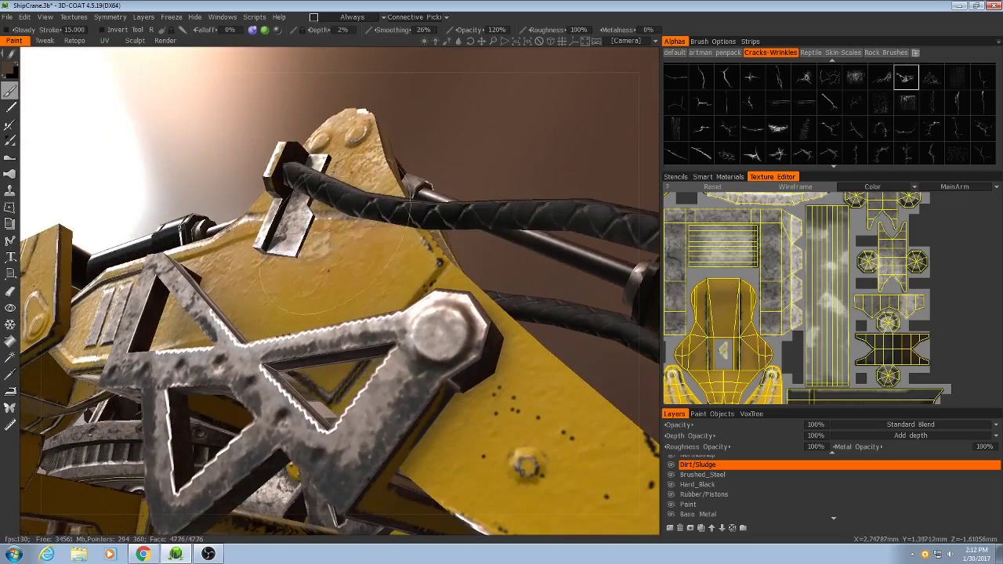
pyautogui.moveTo(389, 263); pyautogui.dragTo(419, 322, button='middle')
pyautogui.hotkey('ctrl', 'z')
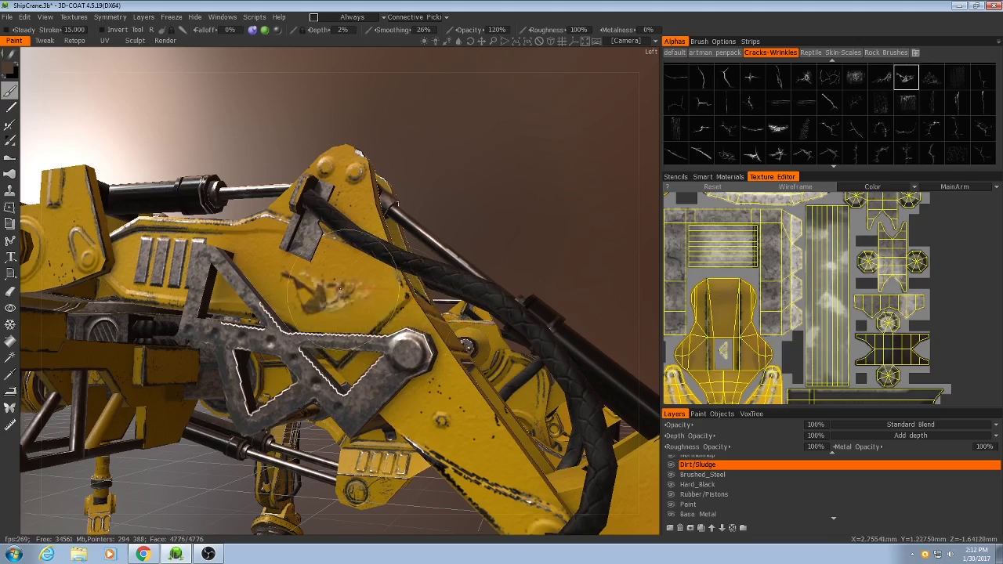
pyautogui.keyDown('alt'); pyautogui.moveTo(386, 291); pyautogui.dragTo(353, 288); pyautogui.keyUp('alt')
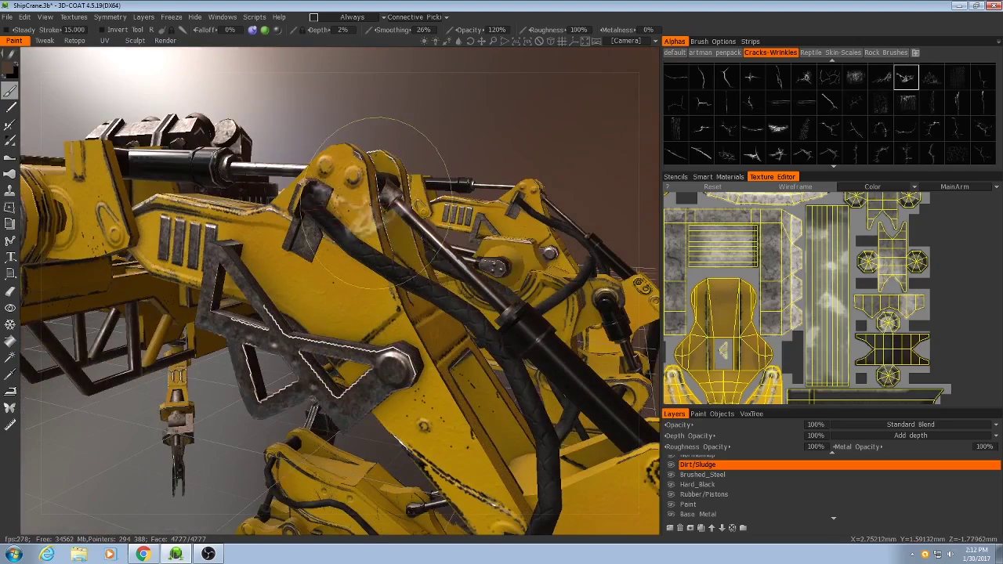
pyautogui.scroll(3, 356, 212)
pyautogui.moveTo(399, 362)
pyautogui.keyDown('alt'); pyautogui.mouseDown()
pyautogui.moveTo(460, 375)
pyautogui.moveTo(427, 374)
pyautogui.moveTo(421, 359)
pyautogui.mouseUp(); pyautogui.keyUp('alt')
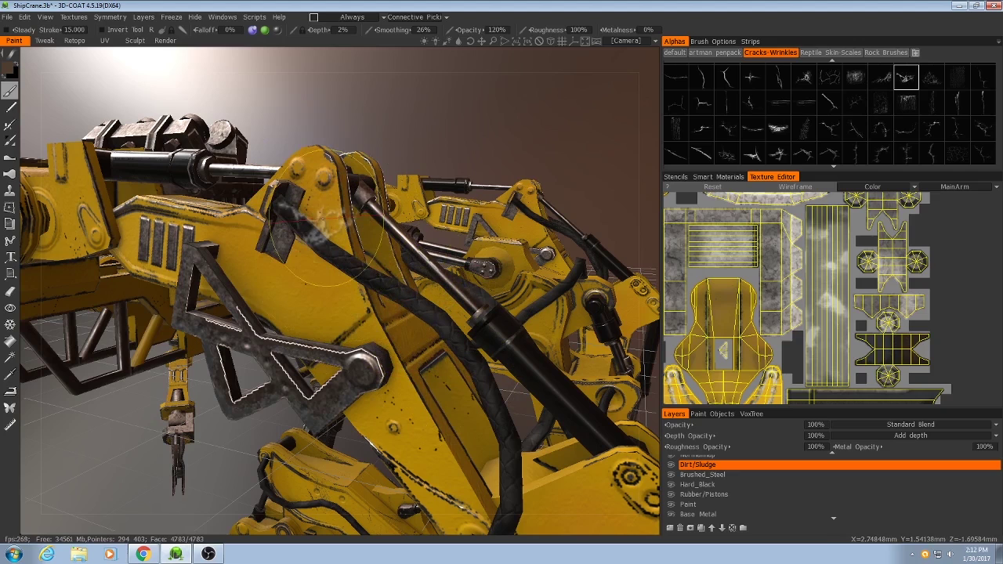
pyautogui.hotkey('ctrl', 'z')
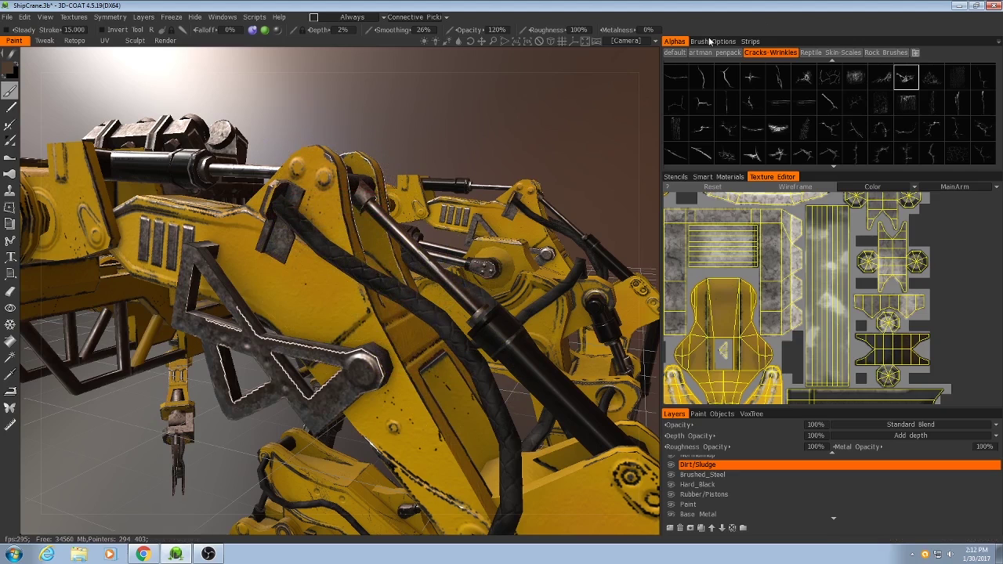
# - Set the brush's random rotation amplitude to 360 in the brush options
pyautogui.click(709, 43)
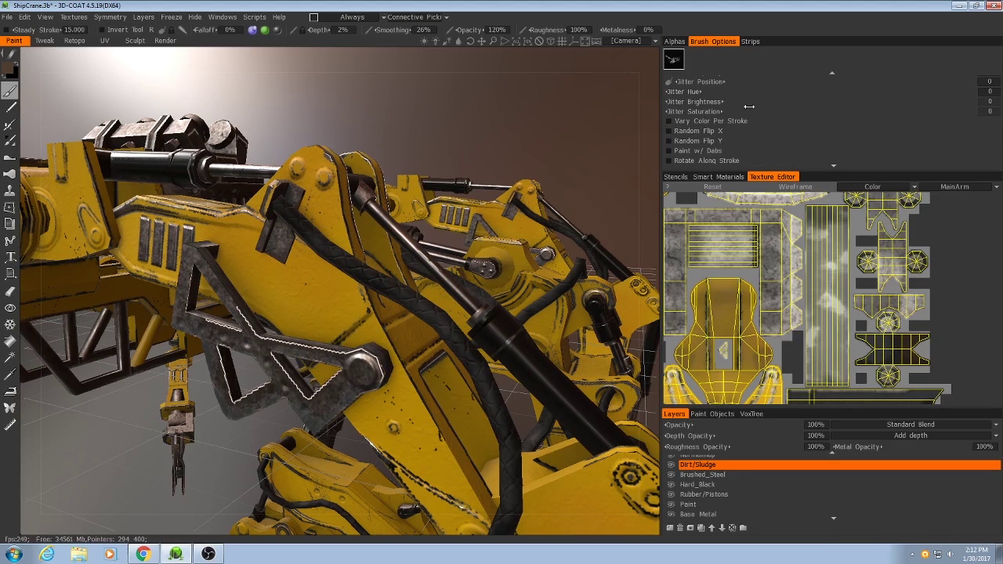
pyautogui.scroll(-2, 814, 142)
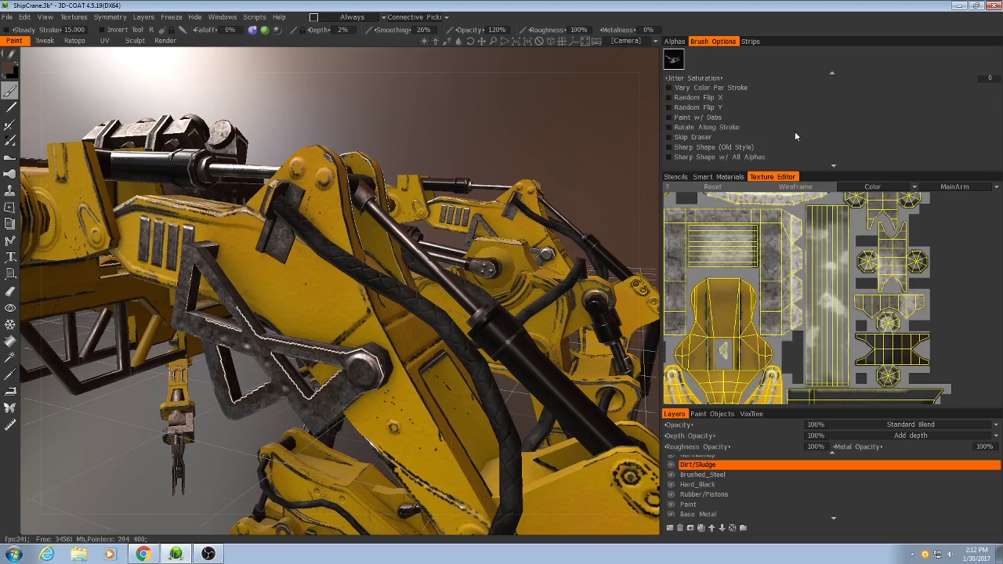
pyautogui.scroll(2, 698, 119)
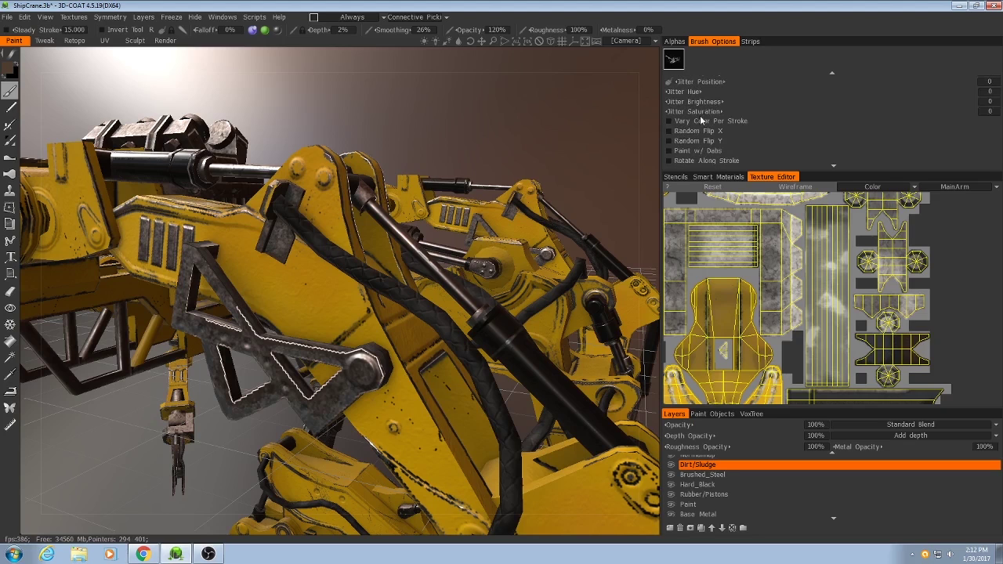
pyautogui.scroll(2, 692, 110)
pyautogui.scroll(2, 704, 95)
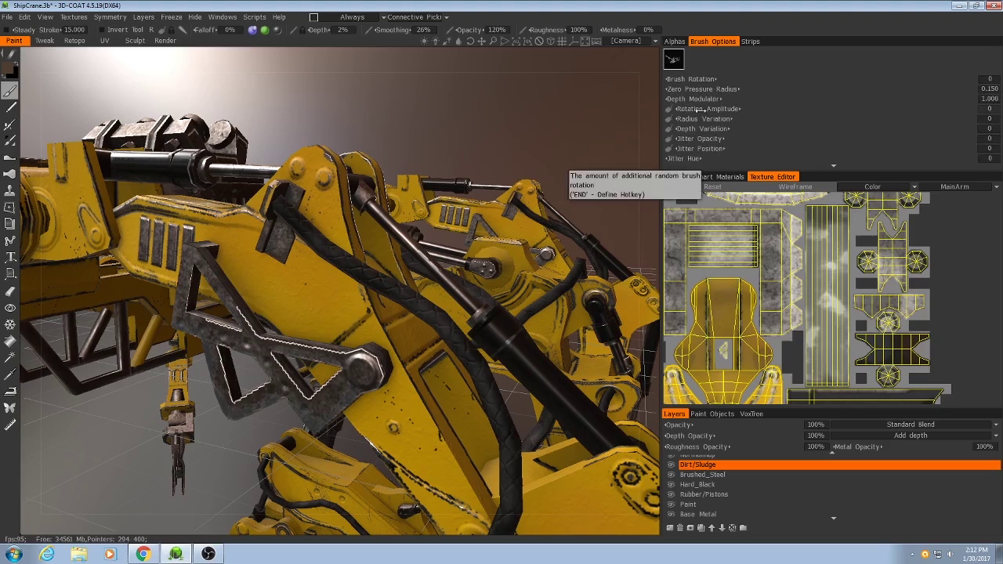
pyautogui.moveTo(696, 110); pyautogui.dragTo(744, 110)
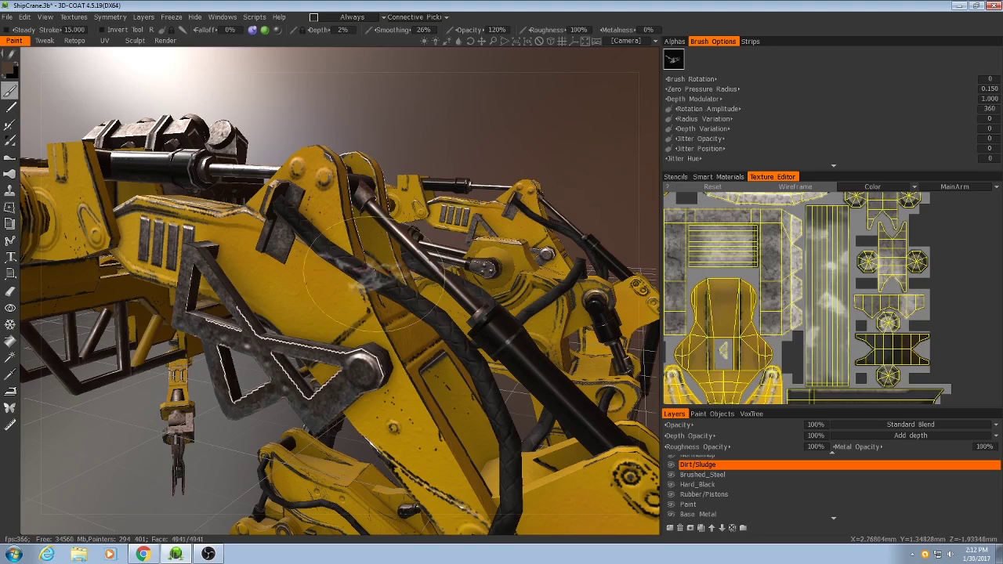
# - Try the randomly rotating crack brush across the yellow elbow plate of the arm and undo the strokes
pyautogui.keyDown('alt'); pyautogui.moveTo(430, 362); pyautogui.dragTo(461, 333); pyautogui.keyUp('alt')
pyautogui.keyDown('alt'); pyautogui.moveTo(460, 333); pyautogui.dragTo(333, 215, button='middle'); pyautogui.keyUp('alt')
pyautogui.keyDown('alt'); pyautogui.moveTo(333, 215); pyautogui.dragTo(437, 318); pyautogui.keyUp('alt')
pyautogui.keyDown('alt'); pyautogui.moveTo(436, 318); pyautogui.dragTo(403, 280, button='middle'); pyautogui.keyUp('alt')
pyautogui.moveTo(383, 249)
pyautogui.mouseDown()
pyautogui.moveTo(392, 266)
pyautogui.moveTo(439, 282)
pyautogui.moveTo(384, 313)
pyautogui.moveTo(425, 247)
pyautogui.moveTo(411, 302)
pyautogui.moveTo(368, 289)
pyautogui.moveTo(407, 337)
pyautogui.moveTo(470, 329)
pyautogui.moveTo(475, 247)
pyautogui.mouseUp()
pyautogui.hotkey('ctrl', 'z')
pyautogui.hotkey('ctrl', 'z')
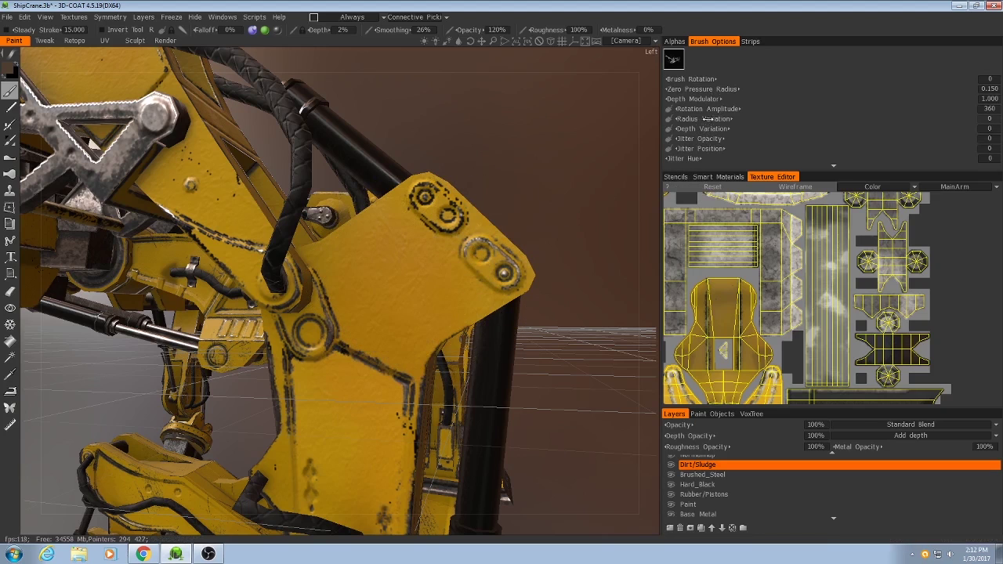
# - Set the brush's Radius Variation to 37 and test it on the elbow plate, undoing the trial strokes
pyautogui.moveTo(383, 306)
pyautogui.mouseDown()
pyautogui.moveTo(427, 207)
pyautogui.moveTo(404, 372)
pyautogui.moveTo(337, 302)
pyautogui.mouseUp()
pyautogui.hotkey('ctrl', 'z')
pyautogui.moveTo(435, 208)
pyautogui.mouseDown()
pyautogui.moveTo(368, 345)
pyautogui.moveTo(439, 267)
pyautogui.mouseUp()
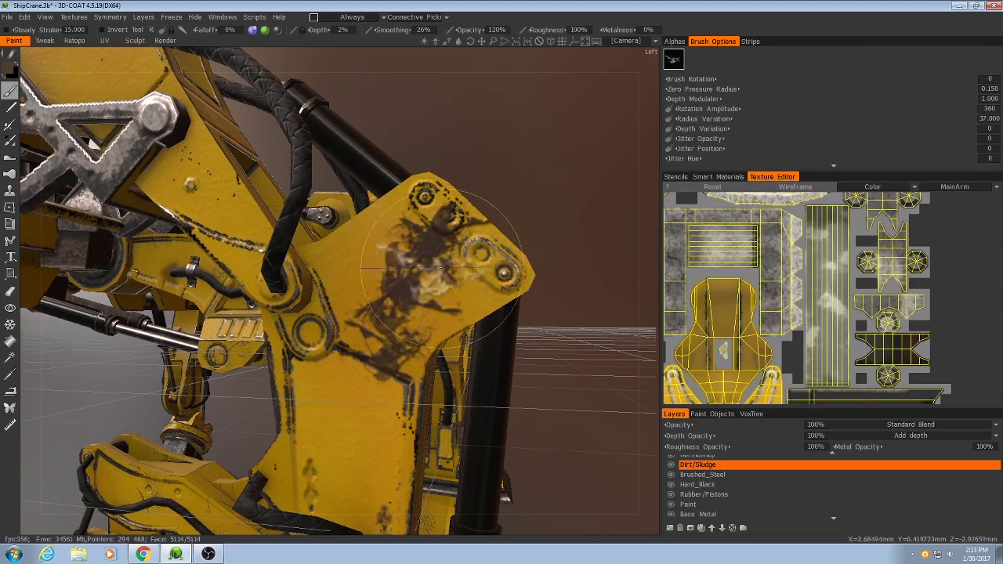
pyautogui.hotkey('ctrl', 'z')
# - Set Jitter Hue to 5.4 and Jitter Brightness to 11, then test the brush on the elbow plate and undo it
pyautogui.scroll(-1, 727, 144)
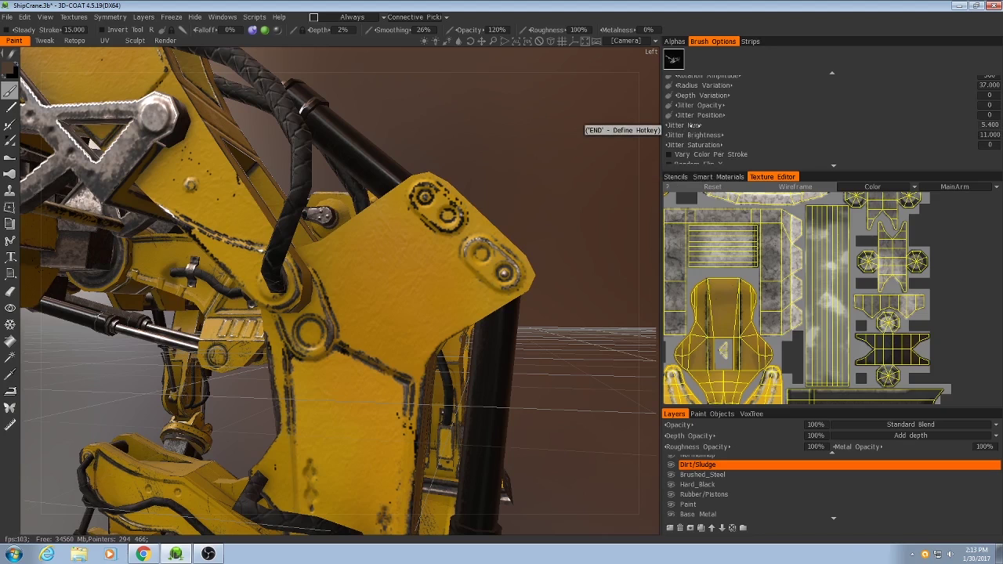
pyautogui.moveTo(390, 256)
pyautogui.mouseDown()
pyautogui.moveTo(397, 333)
pyautogui.moveTo(398, 298)
pyautogui.mouseUp()
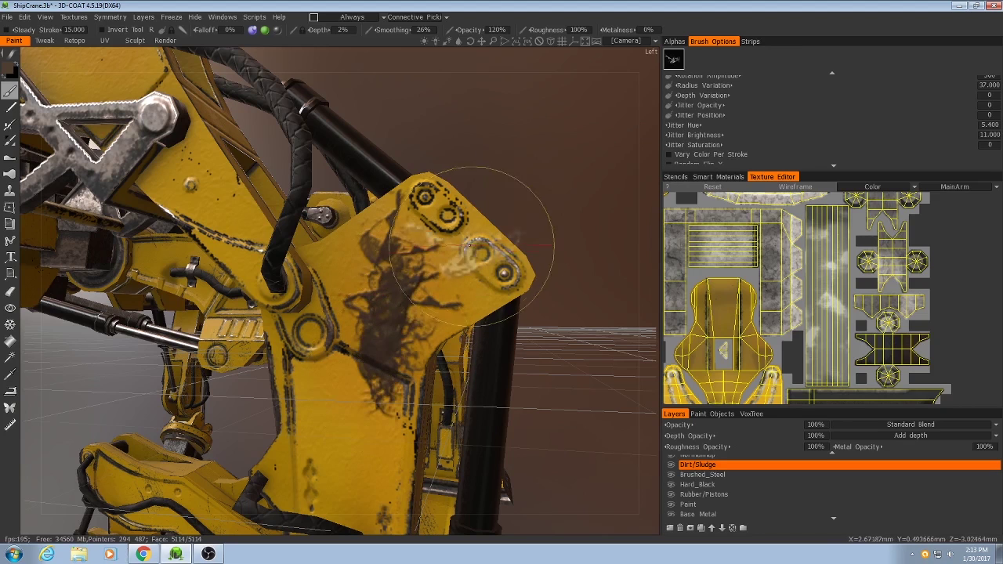
pyautogui.hotkey('ctrl', 'z')
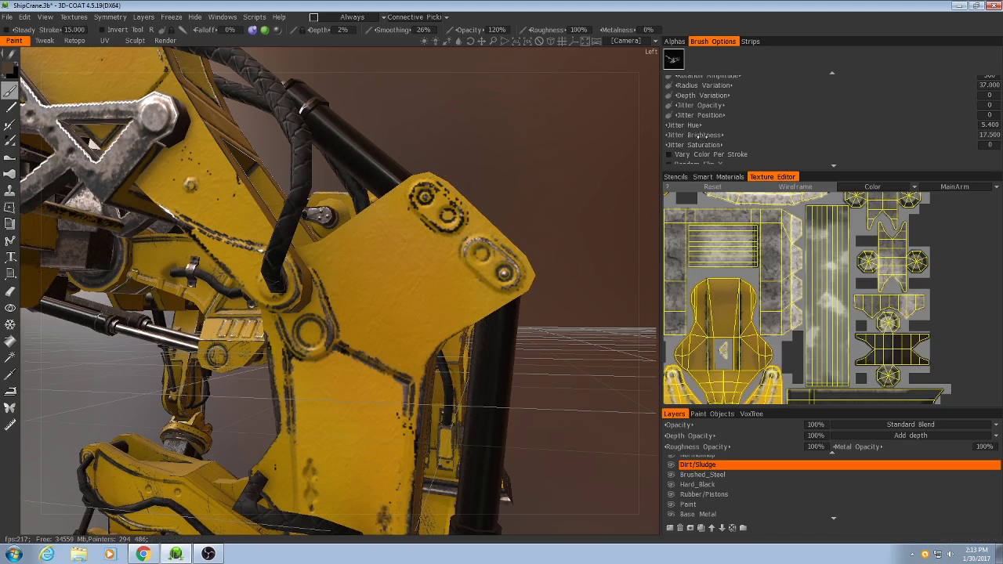
# - Try Jitter Brightness at 17.5 with several strokes down the elbow plate and undo all of them
pyautogui.moveTo(357, 262)
pyautogui.mouseDown()
pyautogui.moveTo(392, 290)
pyautogui.moveTo(384, 395)
pyautogui.moveTo(370, 418)
pyautogui.mouseUp()
pyautogui.keyDown('alt'); pyautogui.moveTo(369, 418); pyautogui.dragTo(378, 384); pyautogui.keyUp('alt')
pyautogui.moveTo(388, 304); pyautogui.dragTo(376, 287)
pyautogui.hotkey('ctrl', 'z')
pyautogui.hotkey('ctrl', 'z')
pyautogui.moveTo(393, 232)
pyautogui.mouseDown()
pyautogui.moveTo(395, 286)
pyautogui.moveTo(369, 372)
pyautogui.moveTo(407, 258)
pyautogui.moveTo(435, 255)
pyautogui.mouseUp()
pyautogui.hotkey('ctrl', 'z')
pyautogui.hotkey('ctrl', 'z')
pyautogui.hotkey('ctrl', 'z')
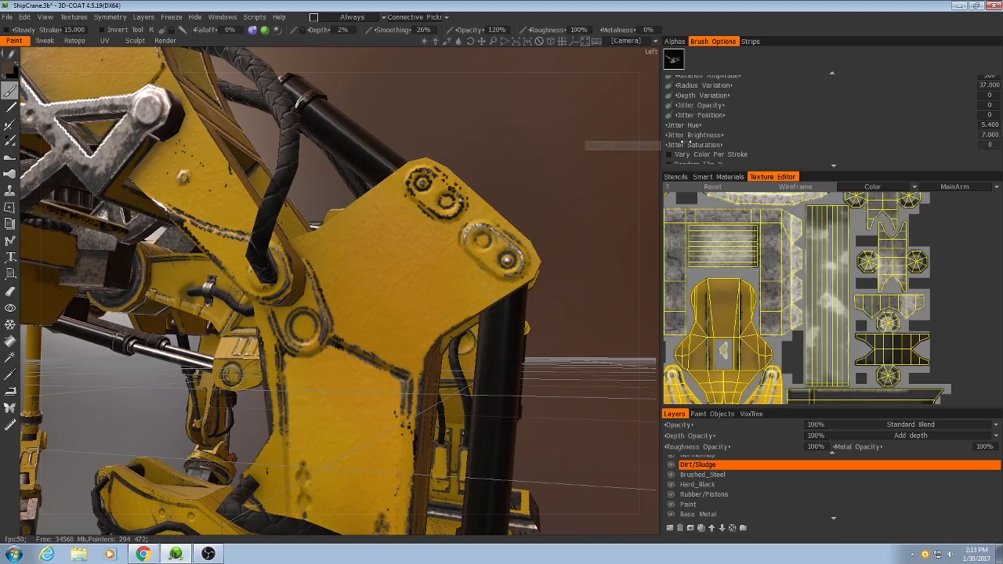
# - Set Jitter Brightness to 14 and brush opacity to 67%, and try a crack stamp on the elbow plate
pyautogui.moveTo(689, 141); pyautogui.dragTo(693, 139)
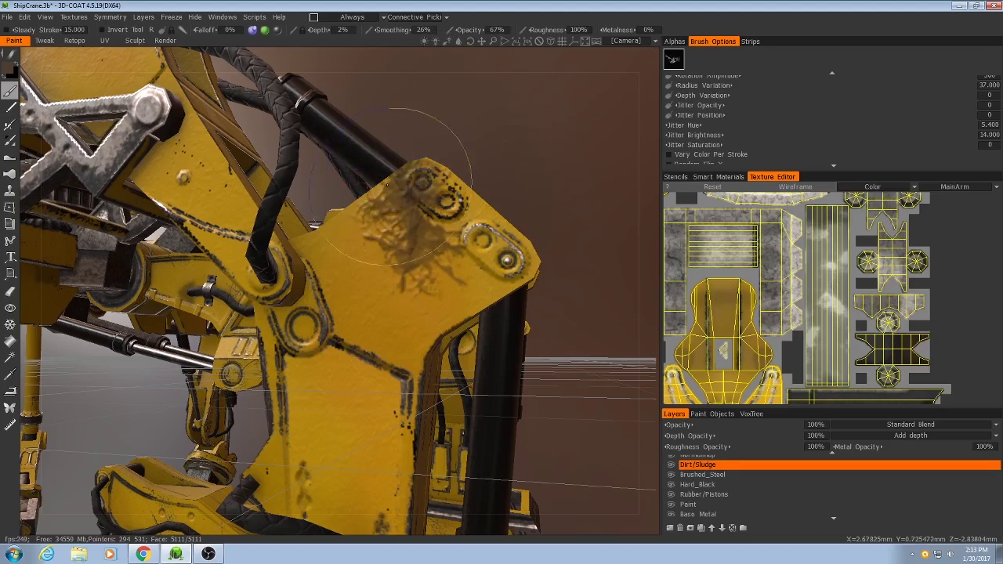
pyautogui.click(415, 240)
pyautogui.keyDown('alt'); pyautogui.moveTo(415, 239); pyautogui.dragTo(393, 266); pyautogui.keyUp('alt')
pyautogui.scroll(-3, 393, 267)
pyautogui.scroll(3, 393, 267)
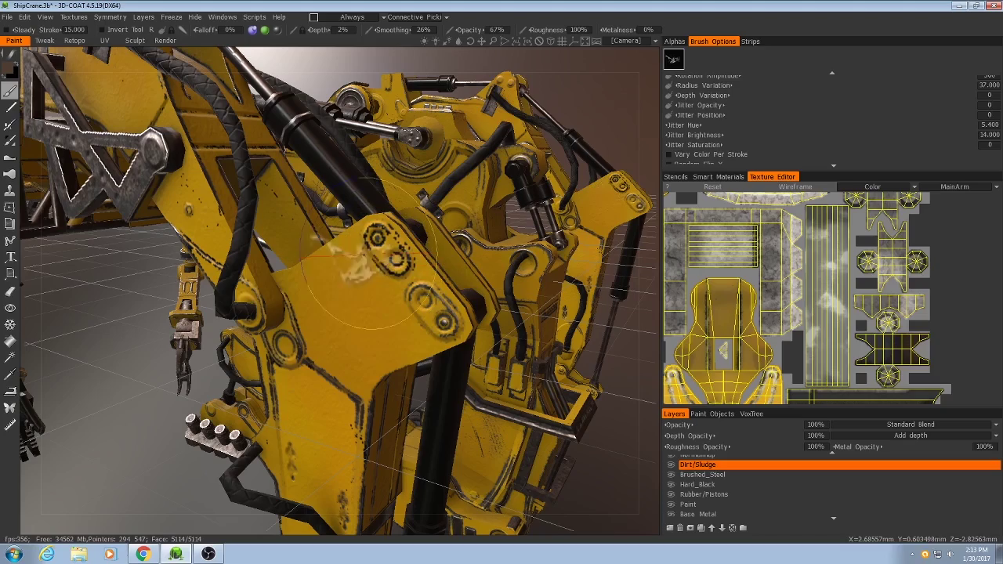
# - Replace the branching crack alpha with a faint streaky grunge alpha from the Cracks-Wrinkles set
pyautogui.moveTo(368, 266)
pyautogui.keyDown('alt'); pyautogui.mouseDown()
pyautogui.moveTo(473, 304)
pyautogui.moveTo(339, 327)
pyautogui.mouseUp(); pyautogui.keyUp('alt')
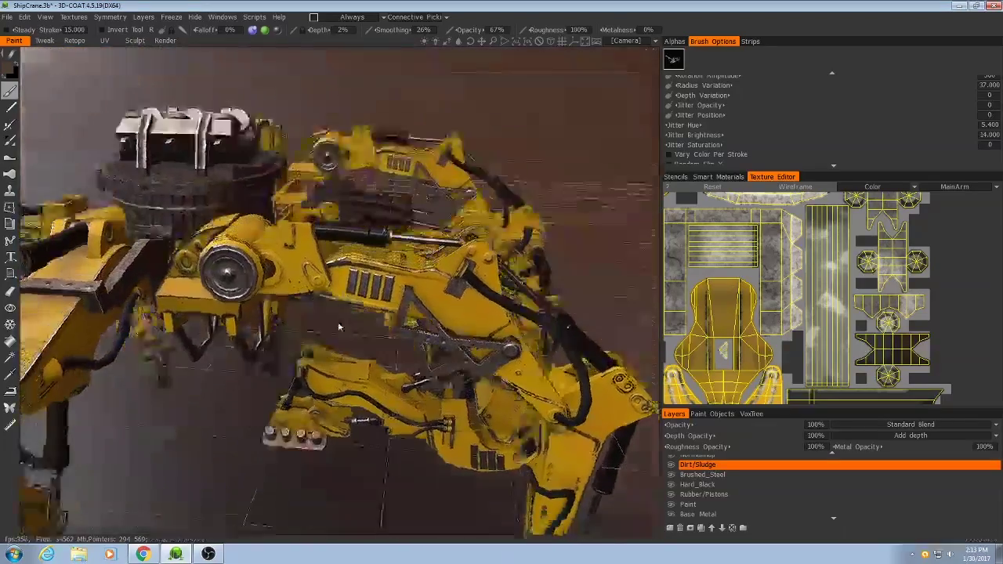
pyautogui.keyDown('alt'); pyautogui.moveTo(339, 327); pyautogui.dragTo(313, 282, button='right'); pyautogui.keyUp('alt')
pyautogui.keyDown('alt'); pyautogui.moveTo(301, 254); pyautogui.dragTo(456, 284); pyautogui.keyUp('alt')
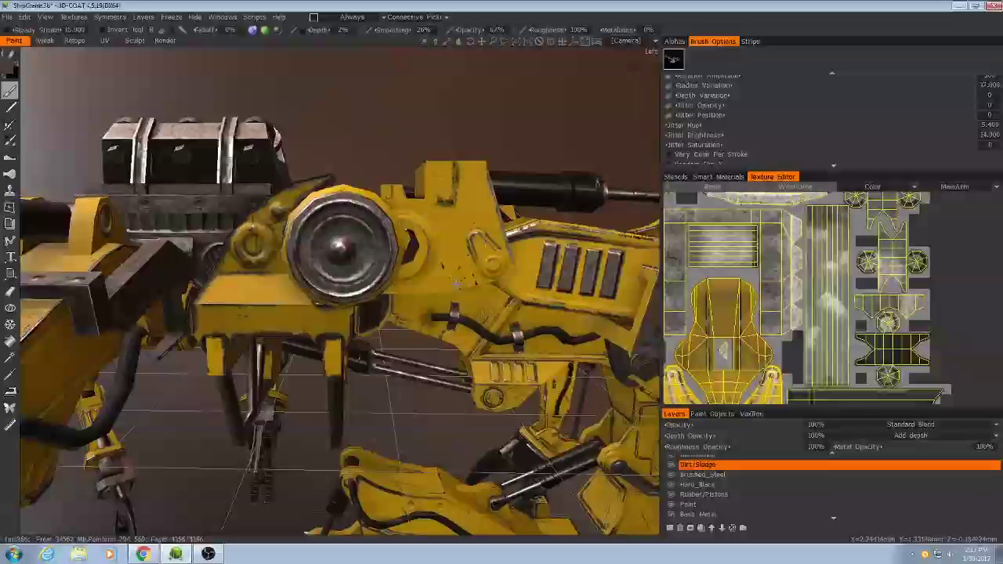
pyautogui.keyDown('alt'); pyautogui.moveTo(282, 325); pyautogui.dragTo(262, 321); pyautogui.keyUp('alt')
pyautogui.click(674, 40)
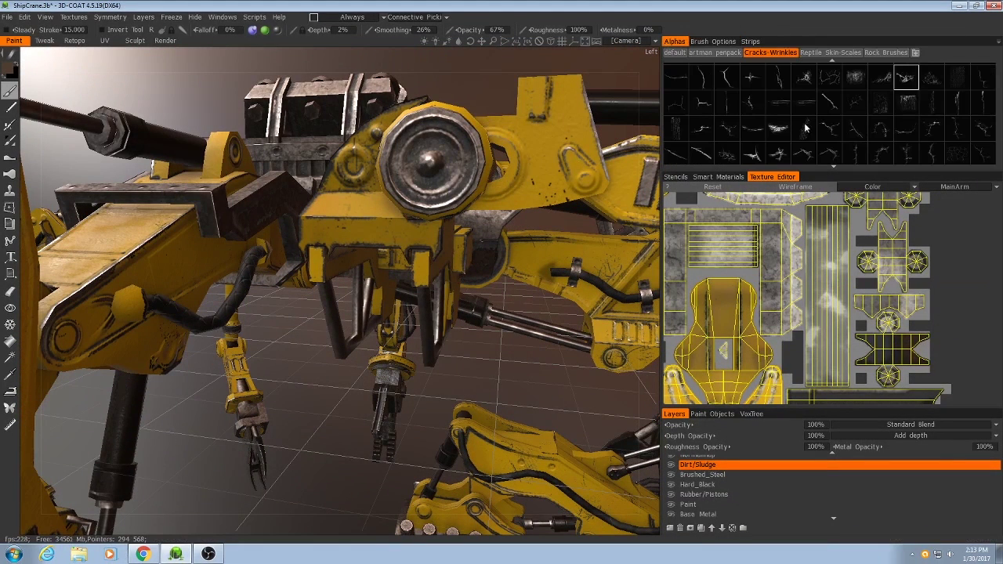
pyautogui.click(710, 42)
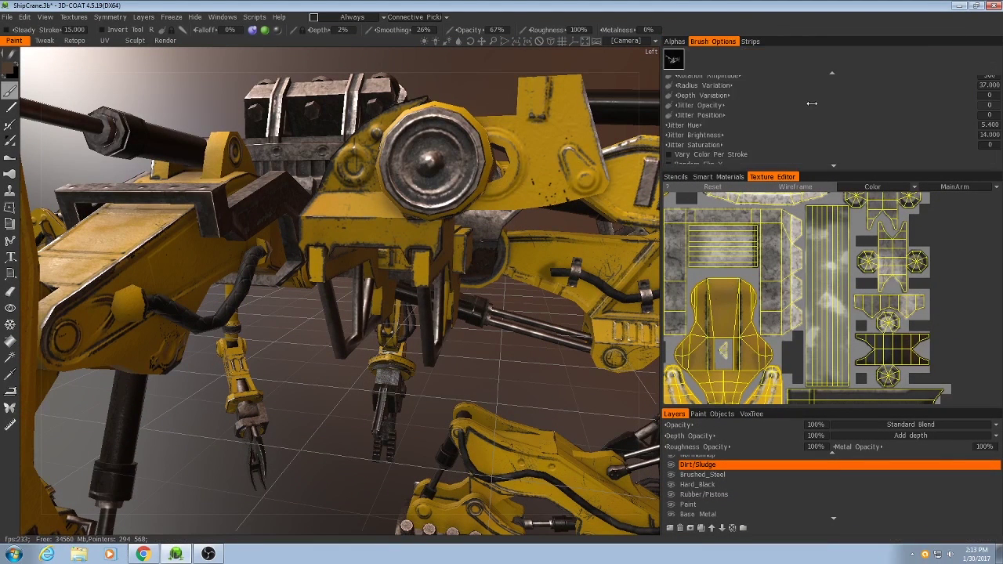
pyautogui.scroll(2, 868, 122)
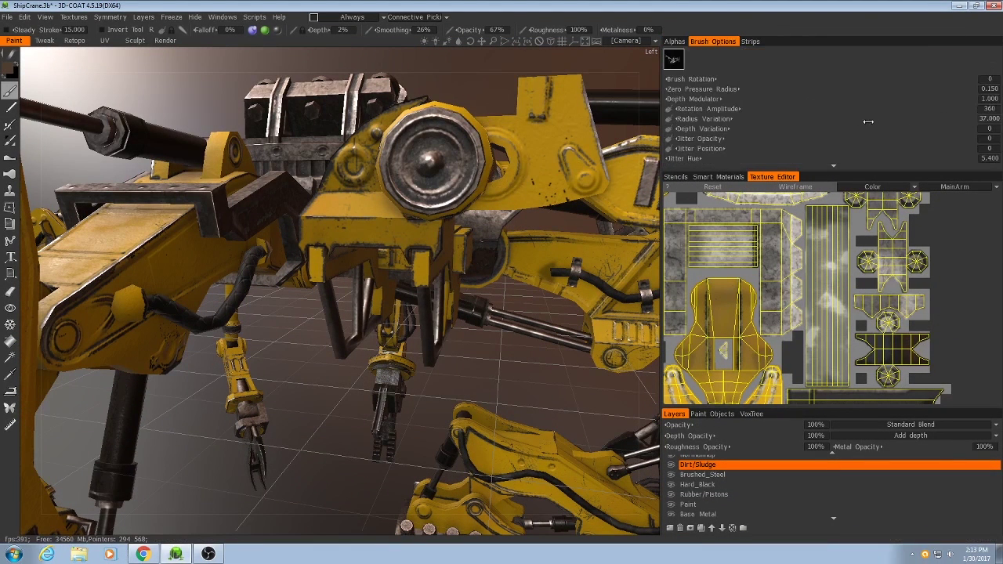
pyautogui.click(675, 42)
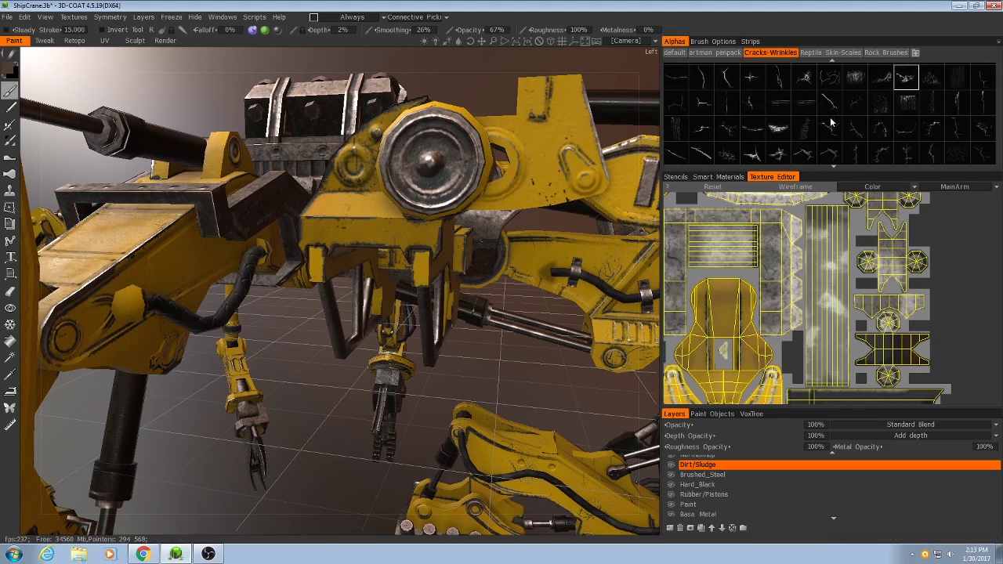
pyautogui.scroll(-3, 831, 123)
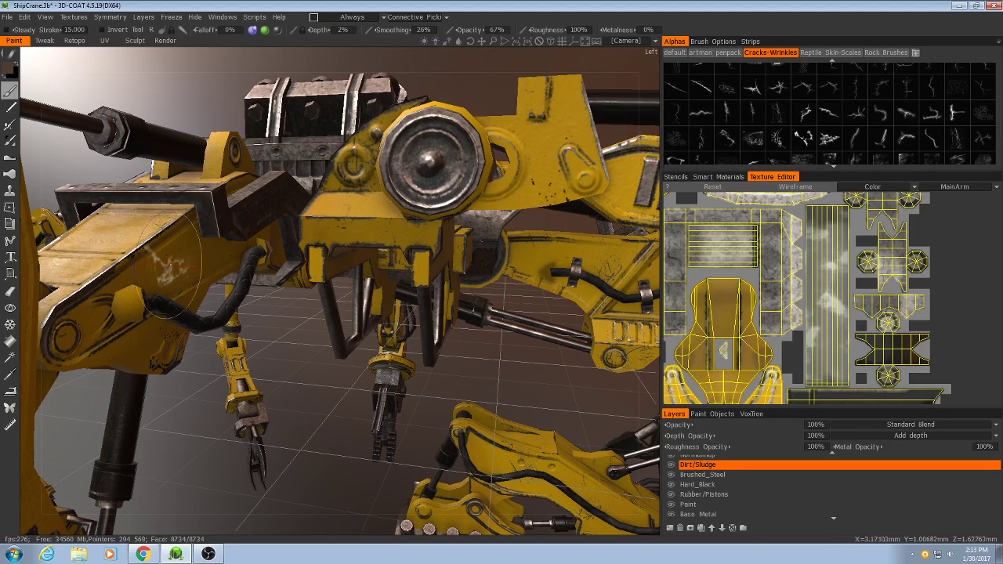
pyautogui.click(7, 69)
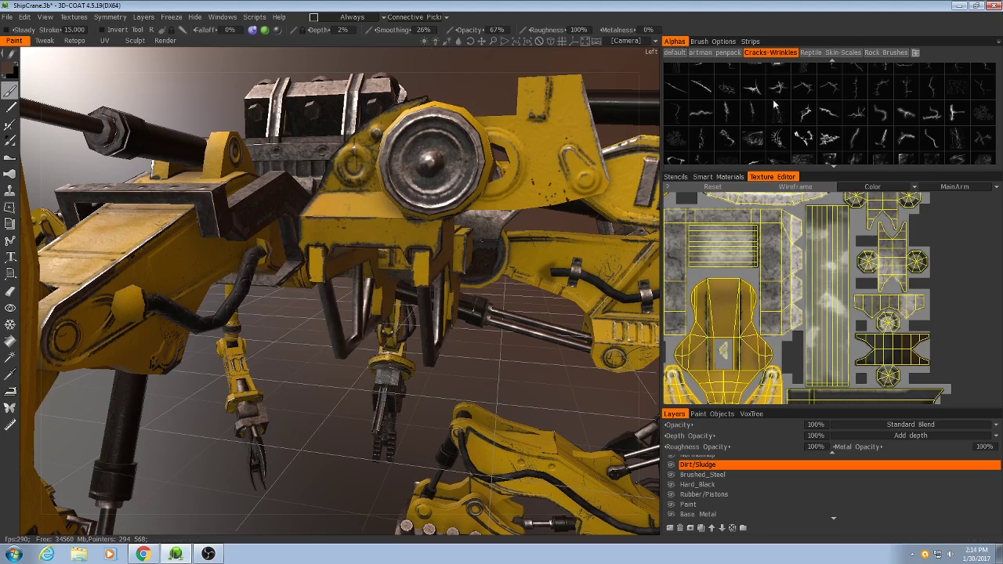
pyautogui.scroll(-2, 813, 132)
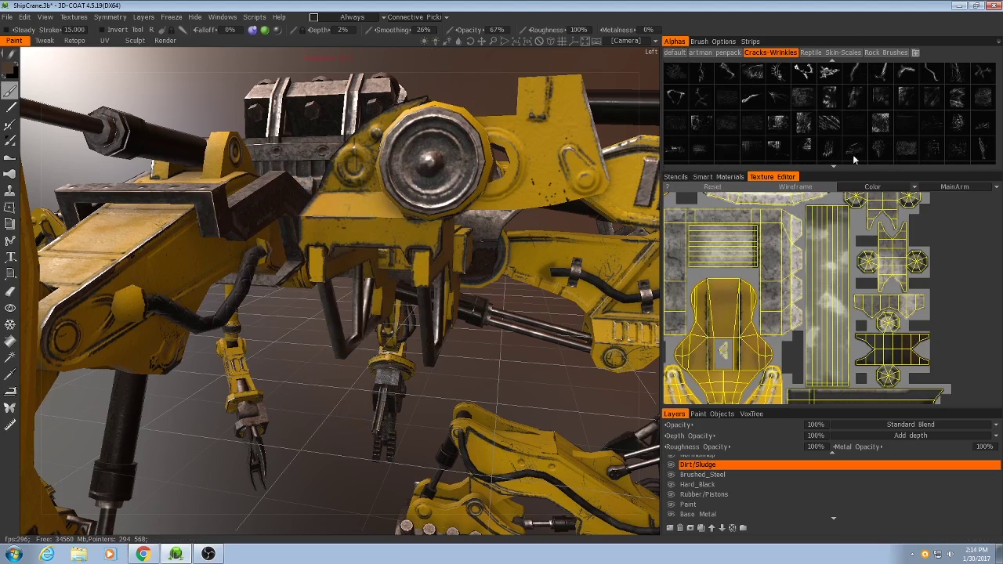
pyautogui.scroll(-1, 818, 151)
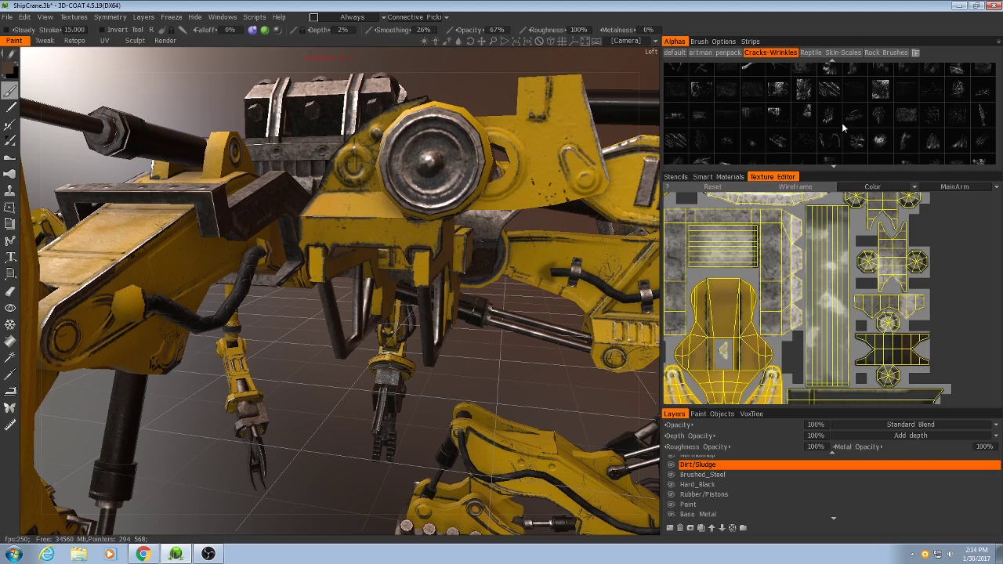
pyautogui.click(958, 142)
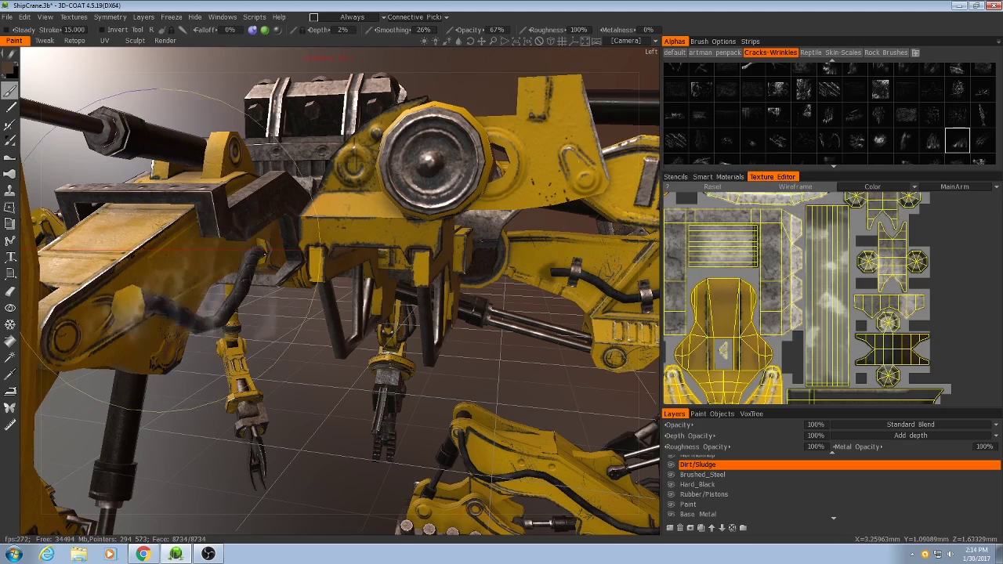
# - Set the brush opacity to 71% and the brush rotation to -137, and paint faint streaks along the elbow plate's edge
pyautogui.keyDown('alt'); pyautogui.moveTo(513, 187); pyautogui.dragTo(474, 259, button='right'); pyautogui.keyUp('alt')
pyautogui.keyDown('alt'); pyautogui.moveTo(473, 259); pyautogui.dragTo(426, 263); pyautogui.keyUp('alt')
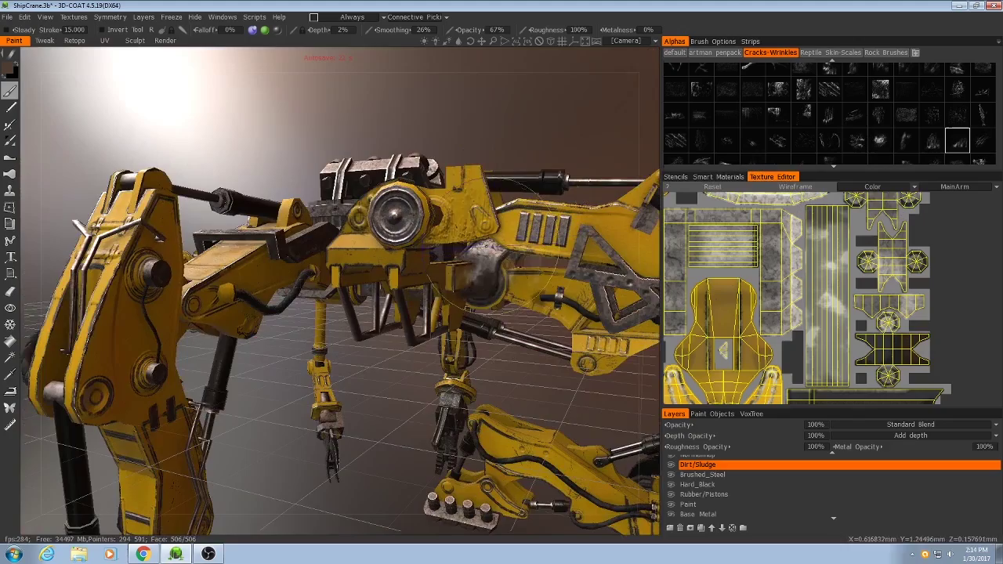
pyautogui.keyDown('alt'); pyautogui.moveTo(509, 270); pyautogui.dragTo(352, 267, button='middle'); pyautogui.keyUp('alt')
pyautogui.keyDown('alt'); pyautogui.moveTo(470, 262); pyautogui.dragTo(443, 263); pyautogui.keyUp('alt')
pyautogui.keyDown('alt'); pyautogui.moveTo(463, 262); pyautogui.dragTo(472, 227, button='right'); pyautogui.keyUp('alt')
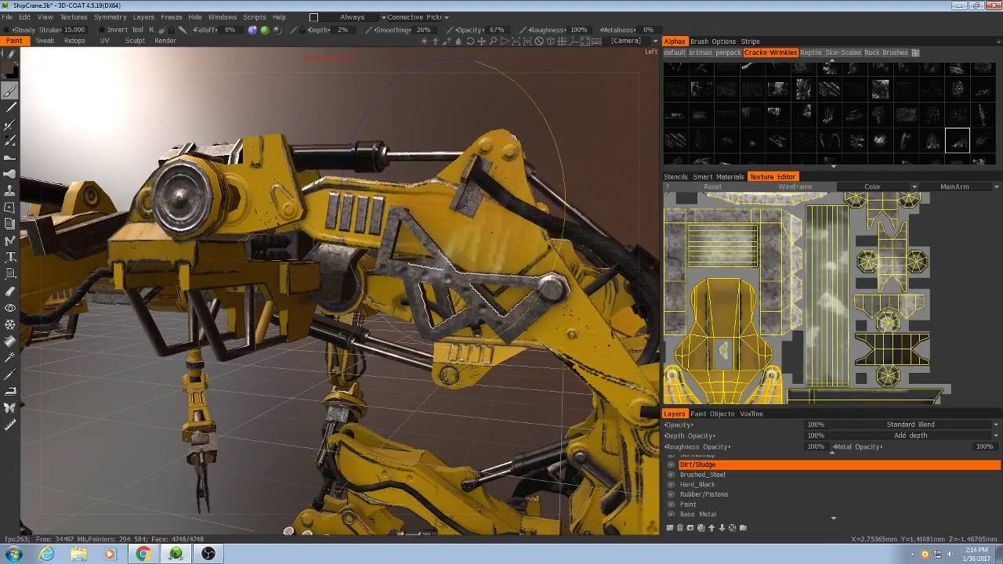
pyautogui.keyDown('alt'); pyautogui.moveTo(463, 219); pyautogui.dragTo(323, 116, button='middle'); pyautogui.keyUp('alt')
pyautogui.keyDown('alt'); pyautogui.moveTo(470, 293); pyautogui.dragTo(436, 308); pyautogui.keyUp('alt')
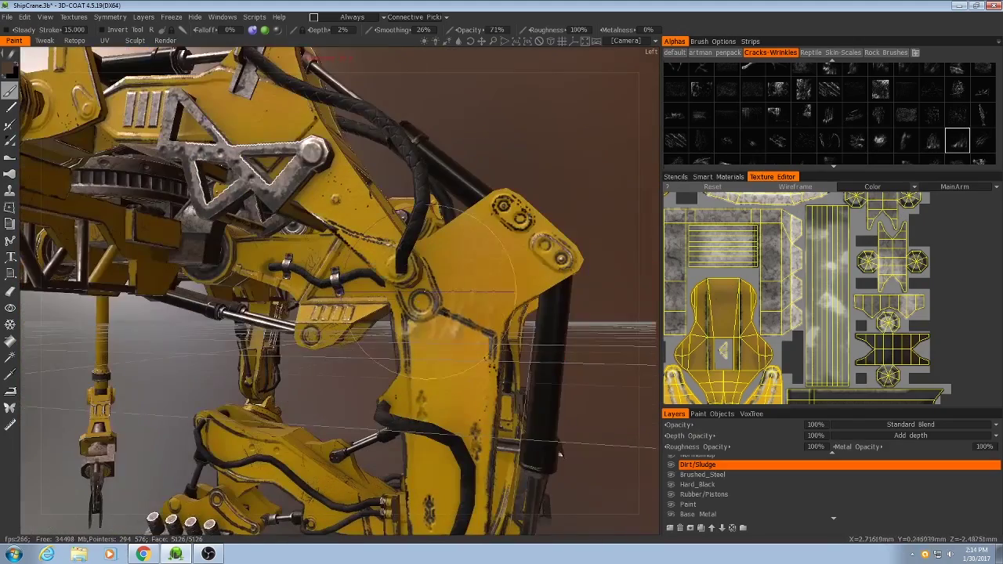
pyautogui.click(713, 42)
pyautogui.moveTo(743, 81); pyautogui.dragTo(591, 90)
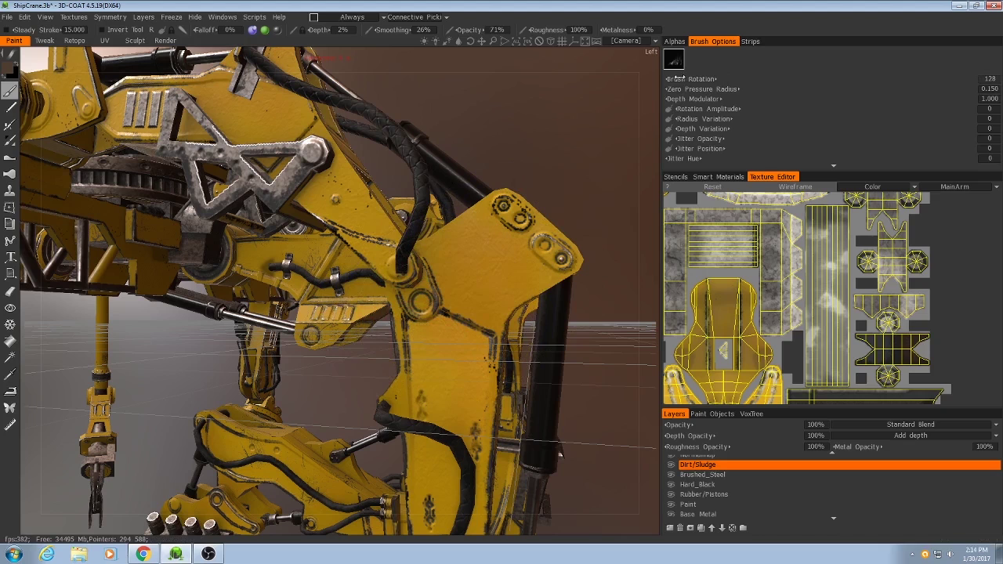
pyautogui.moveTo(685, 78); pyautogui.dragTo(618, 87)
pyautogui.moveTo(678, 79); pyautogui.dragTo(662, 82)
pyautogui.moveTo(507, 231); pyautogui.dragTo(494, 233)
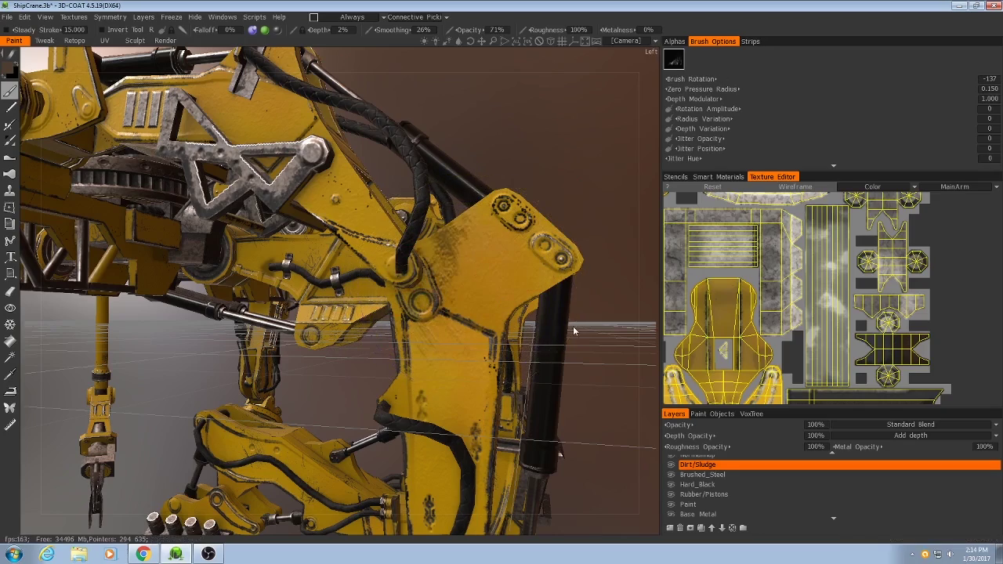
# - Set the brush opacity to 100% and the brush rotation to 5.4
pyautogui.moveTo(573, 329)
pyautogui.mouseDown()
pyautogui.moveTo(603, 282)
pyautogui.moveTo(476, 291)
pyautogui.moveTo(444, 335)
pyautogui.moveTo(419, 337)
pyautogui.moveTo(393, 260)
pyautogui.moveTo(368, 281)
pyautogui.moveTo(361, 125)
pyautogui.moveTo(669, 141)
pyautogui.mouseUp()
pyautogui.moveTo(486, 438); pyautogui.dragTo(478, 196, button='middle')
pyautogui.moveTo(478, 196)
pyautogui.mouseDown()
pyautogui.moveTo(454, 257)
pyautogui.moveTo(416, 283)
pyautogui.moveTo(517, 244)
pyautogui.mouseUp()
pyautogui.scroll(4, 415, 283)
pyautogui.scroll(-6, 557, 284)
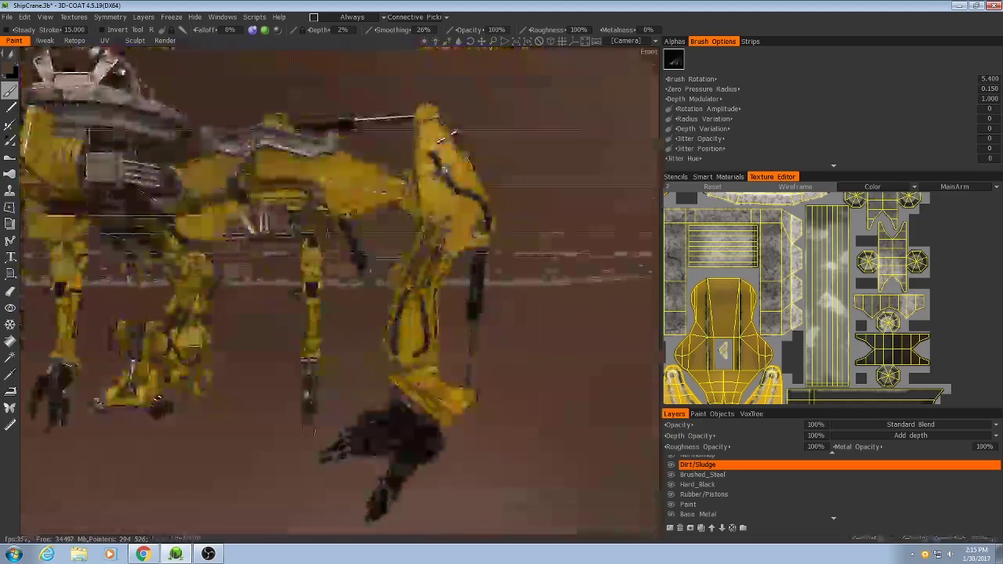
# - Set the brush rotation to 46.8 and the depth to 1% for painting the lower arm
pyautogui.moveTo(540, 364)
pyautogui.mouseDown()
pyautogui.moveTo(553, 423)
pyautogui.moveTo(340, 398)
pyautogui.mouseUp()
pyautogui.scroll(8, 340, 398)
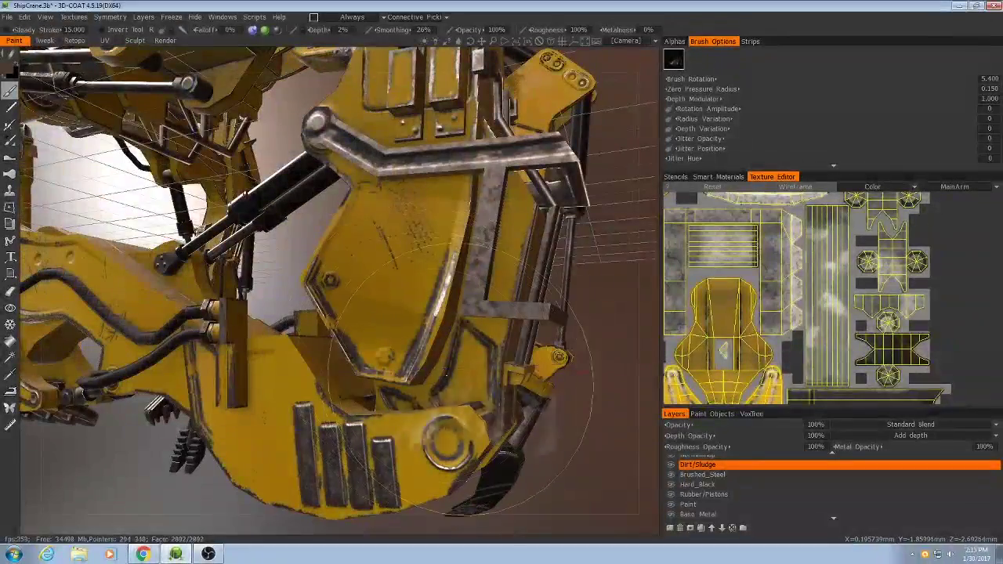
pyautogui.moveTo(726, 315); pyautogui.dragTo(773, 309, button='middle')
pyautogui.scroll(-4, 345, 313)
pyautogui.moveTo(548, 439); pyautogui.dragTo(342, 394)
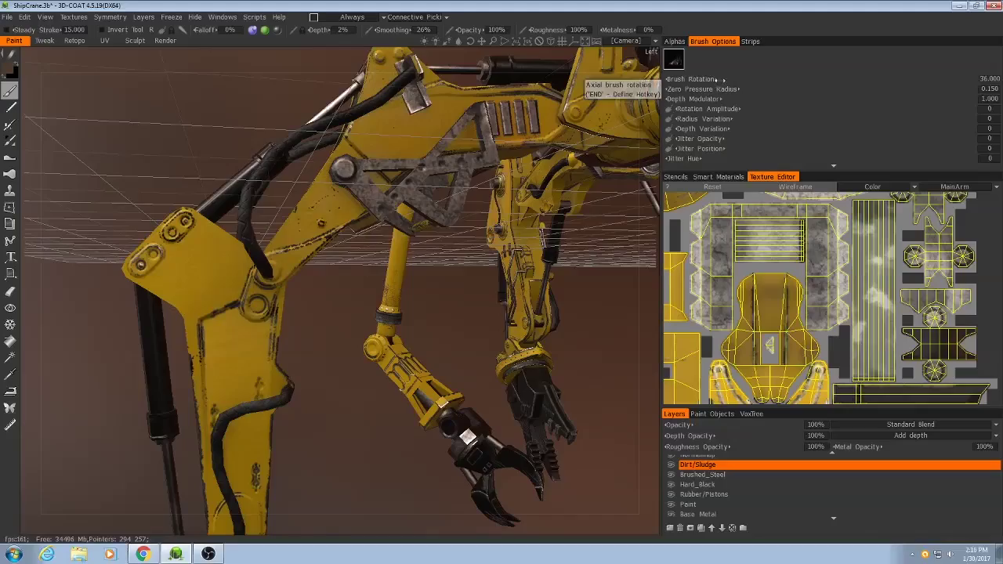
pyautogui.moveTo(701, 79); pyautogui.dragTo(707, 79)
pyautogui.scroll(-3, 228, 321)
pyautogui.moveTo(228, 322); pyautogui.dragTo(407, 329)
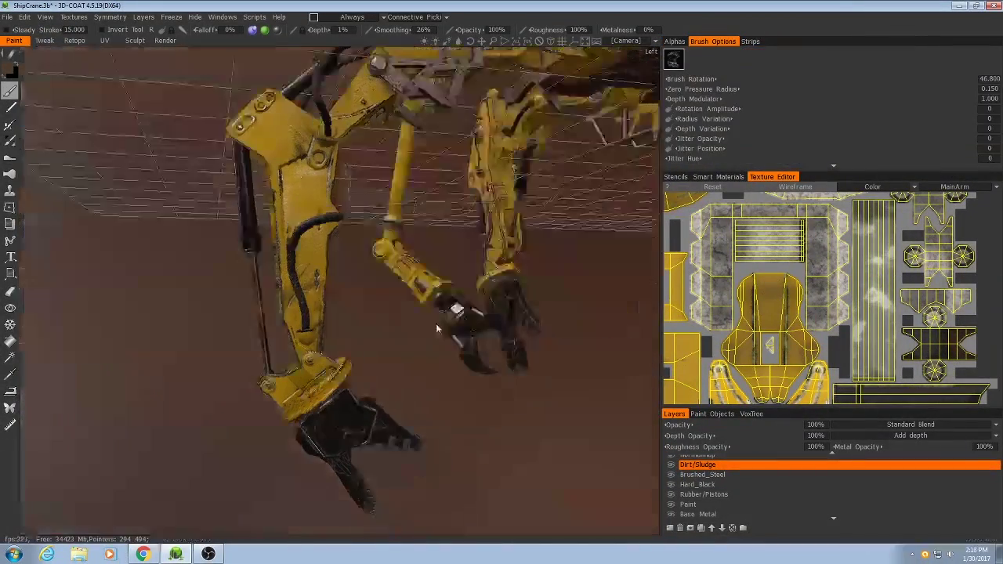
# - Browse the remaining Cracks-Wrinkles alphas for another grunge shape
pyautogui.click(674, 42)
pyautogui.scroll(-5, 807, 110)
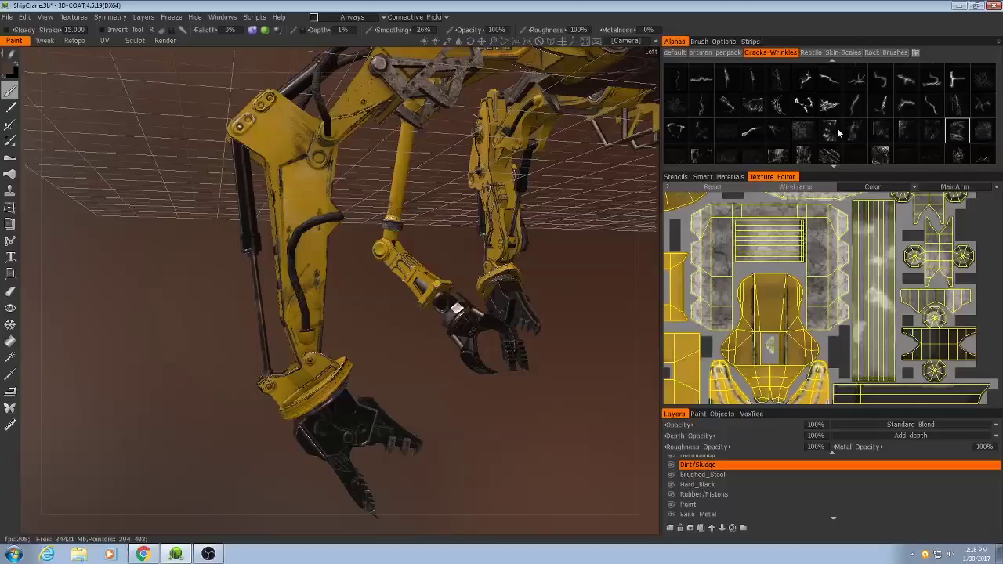
pyautogui.scroll(-3, 877, 97)
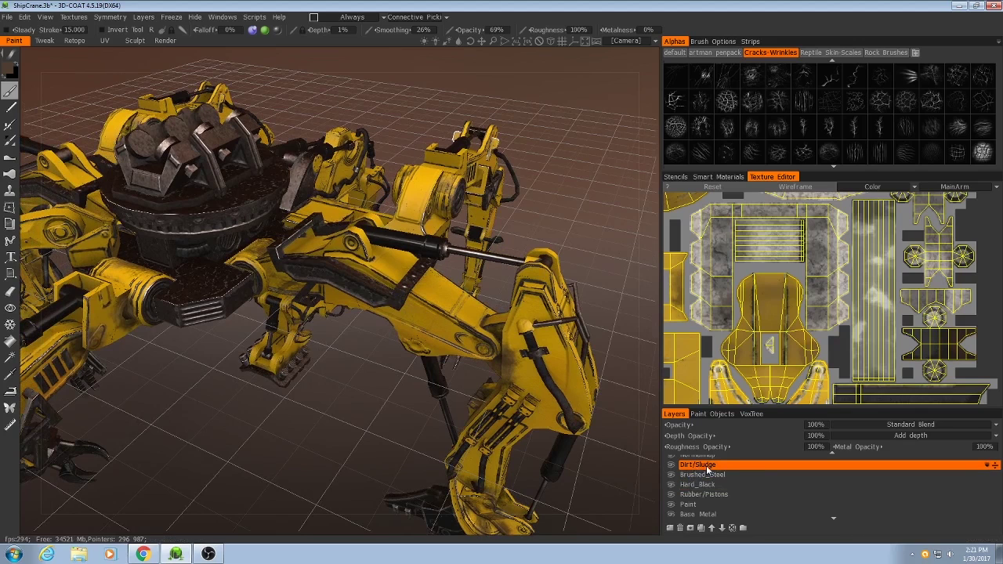
# - Darken the brown paint color to about RGB 30, 23, 19
pyautogui.click(11, 72)
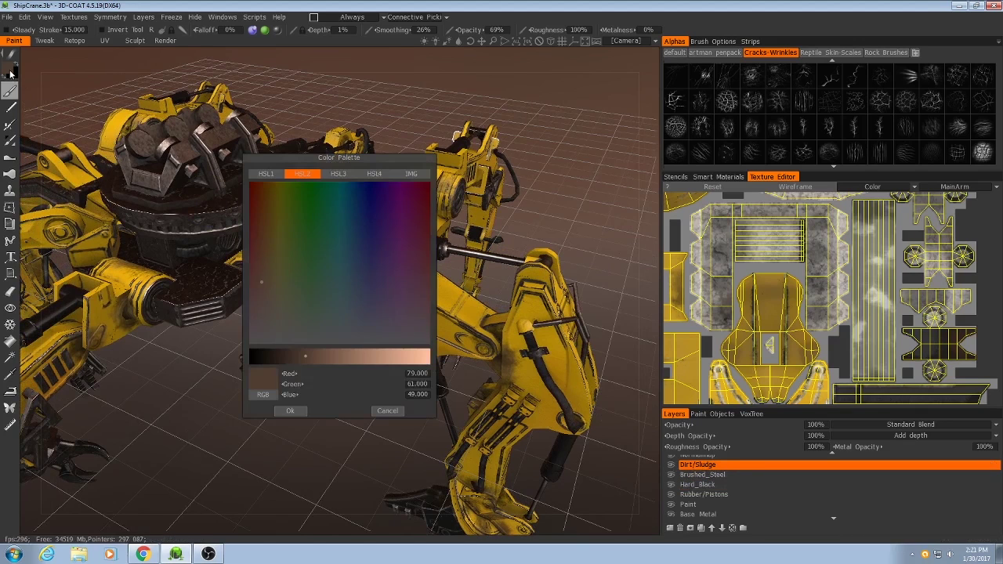
pyautogui.moveTo(305, 356); pyautogui.dragTo(270, 358)
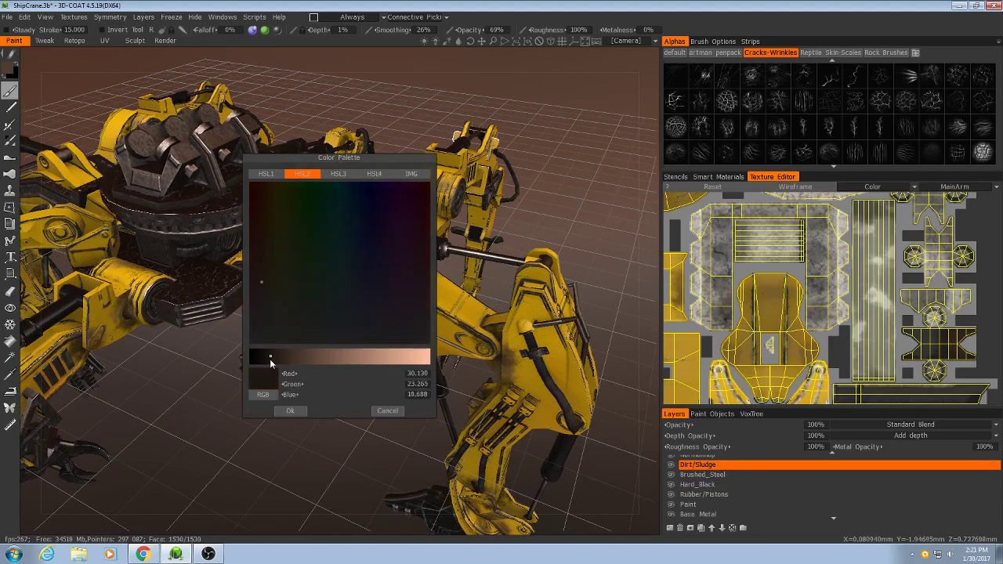
pyautogui.click(290, 411)
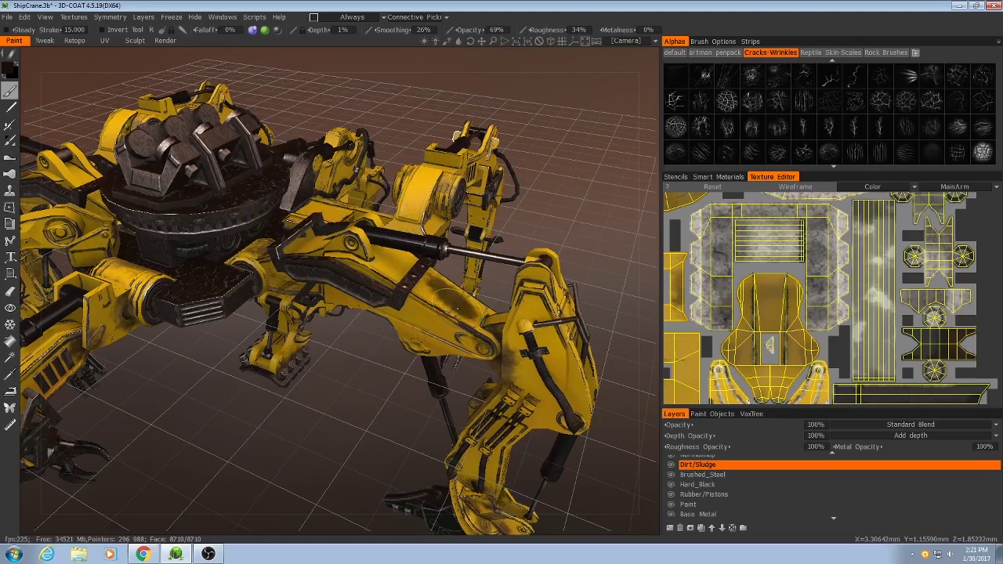
# - Try dark dirt dabs on the top face of the yellow upper arm near its steel bracket, and undo them
pyautogui.moveTo(458, 308)
pyautogui.keyDown('alt'); pyautogui.mouseDown()
pyautogui.moveTo(447, 345)
pyautogui.moveTo(356, 378)
pyautogui.moveTo(210, 381)
pyautogui.mouseUp(); pyautogui.keyUp('alt')
pyautogui.hotkey('ctrl', 'z')
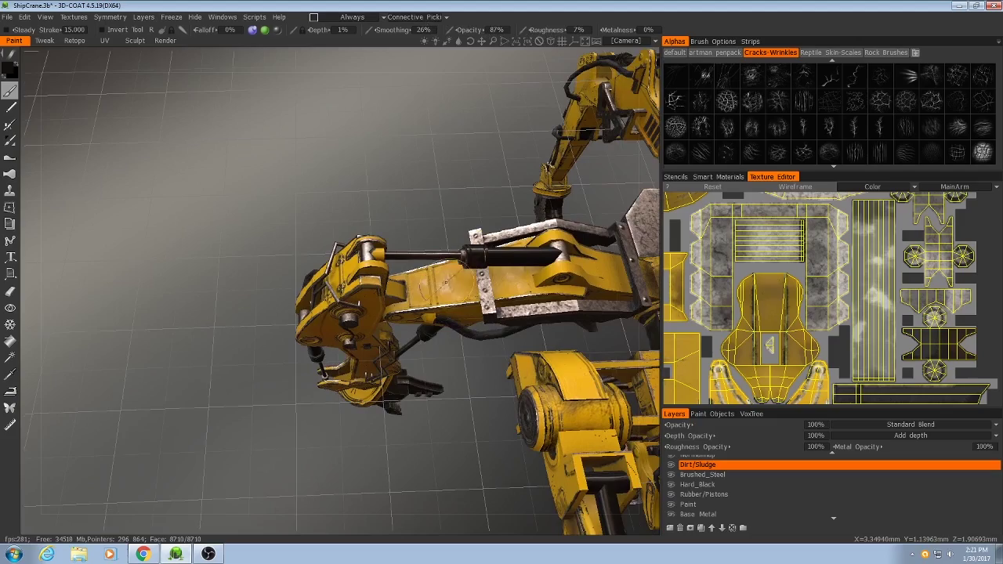
pyautogui.keyDown('alt'); pyautogui.moveTo(210, 381); pyautogui.dragTo(383, 306); pyautogui.keyUp('alt')
pyautogui.keyDown('alt'); pyautogui.moveTo(383, 306); pyautogui.dragTo(447, 306, button='right'); pyautogui.keyUp('alt')
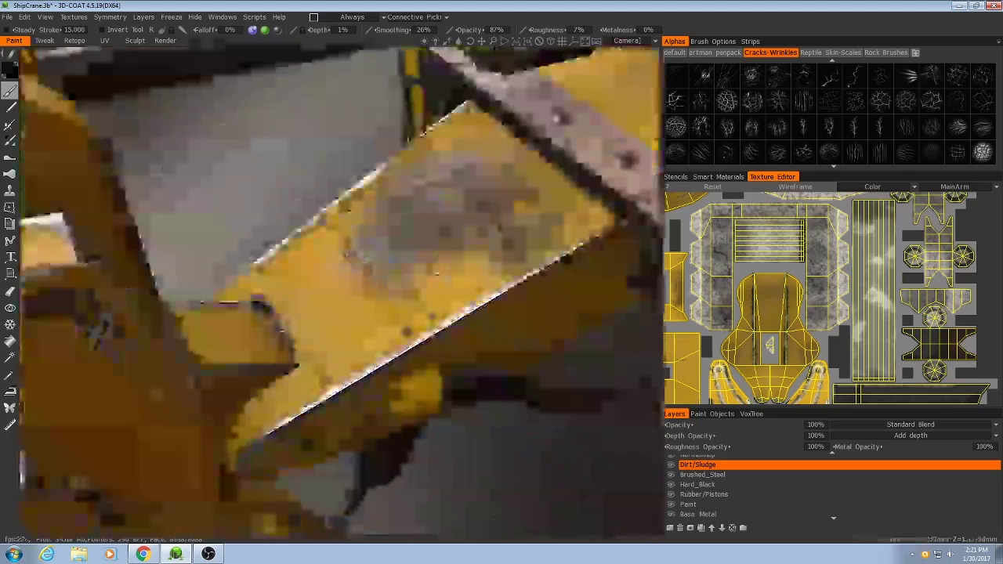
pyautogui.moveTo(447, 306)
pyautogui.keyDown('alt'); pyautogui.mouseDown()
pyautogui.moveTo(460, 297)
pyautogui.moveTo(438, 313)
pyautogui.mouseUp(); pyautogui.keyUp('alt')
pyautogui.hotkey('ctrl', 'z')
pyautogui.click(427, 278)
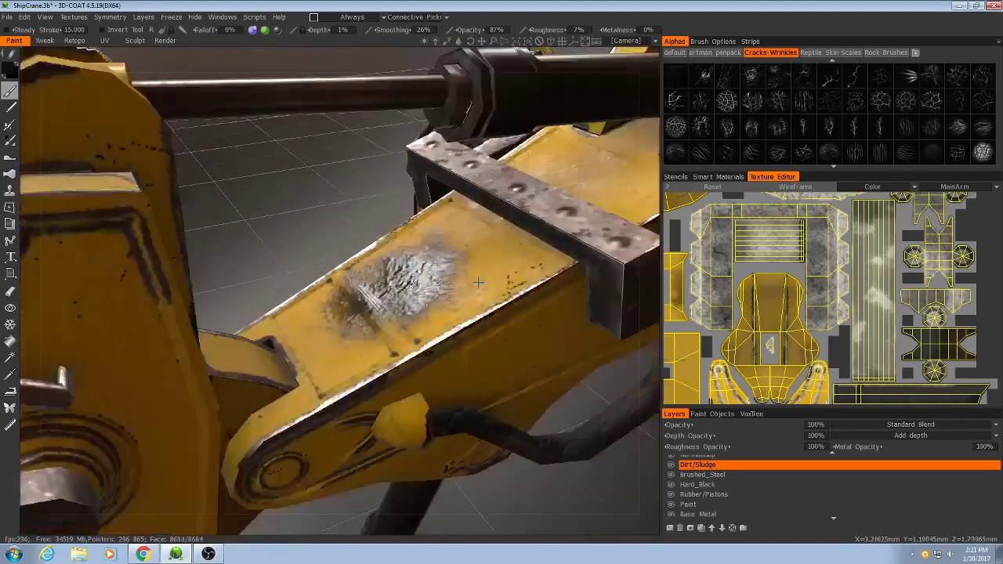
pyautogui.keyDown('alt'); pyautogui.moveTo(438, 313); pyautogui.dragTo(446, 337, button='right'); pyautogui.keyUp('alt')
pyautogui.moveTo(446, 337)
pyautogui.keyDown('alt'); pyautogui.mouseDown()
pyautogui.moveTo(459, 377)
pyautogui.moveTo(376, 321)
pyautogui.moveTo(415, 313)
pyautogui.moveTo(431, 337)
pyautogui.mouseUp(); pyautogui.keyUp('alt')
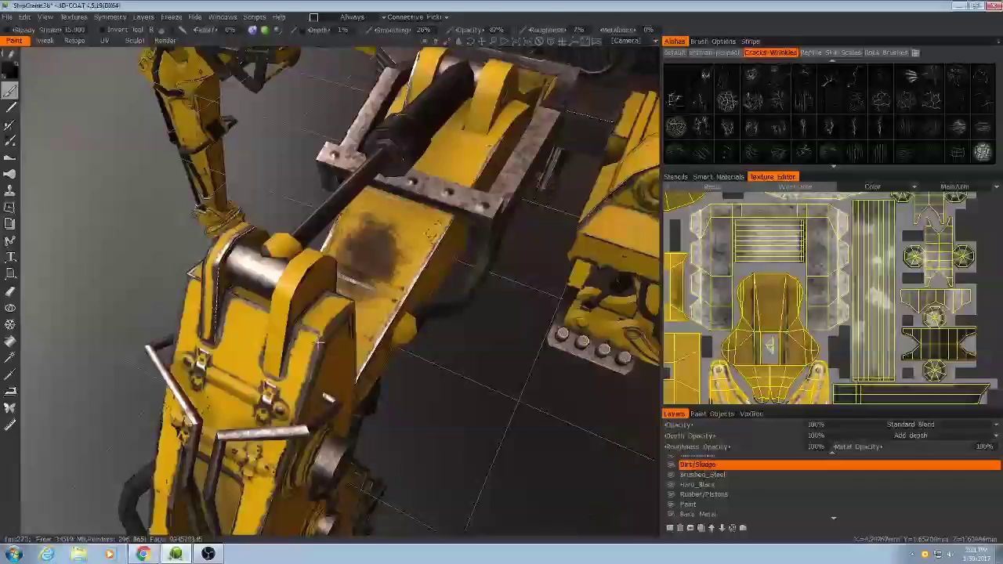
pyautogui.hotkey('ctrl', 'z')
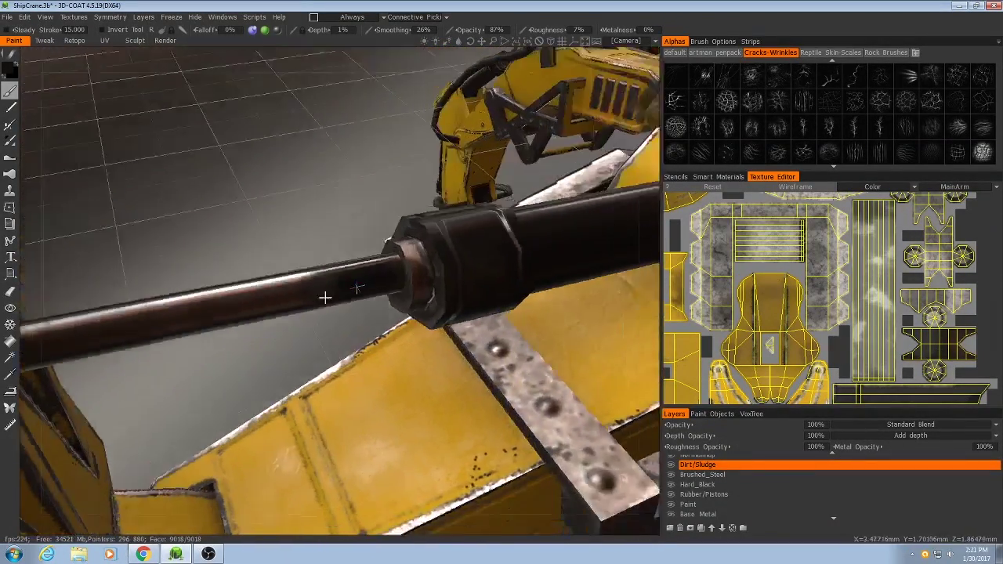
# - Examine the pistons, arms and central turret from several angles for surfaces that need dirt
pyautogui.keyDown('alt'); pyautogui.moveTo(324, 296); pyautogui.dragTo(303, 385); pyautogui.keyUp('alt')
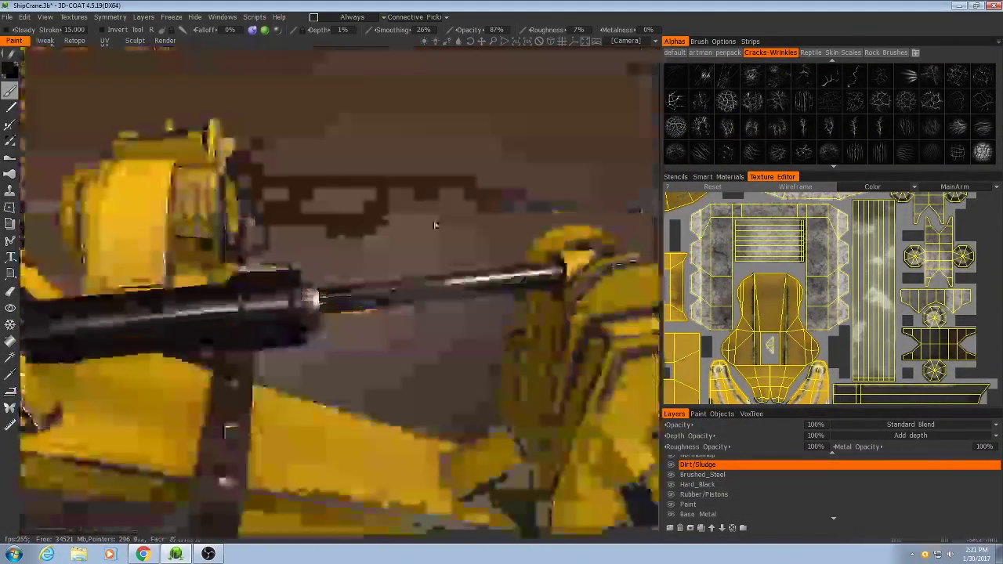
pyautogui.keyDown('alt'); pyautogui.moveTo(435, 226); pyautogui.dragTo(354, 223); pyautogui.keyUp('alt')
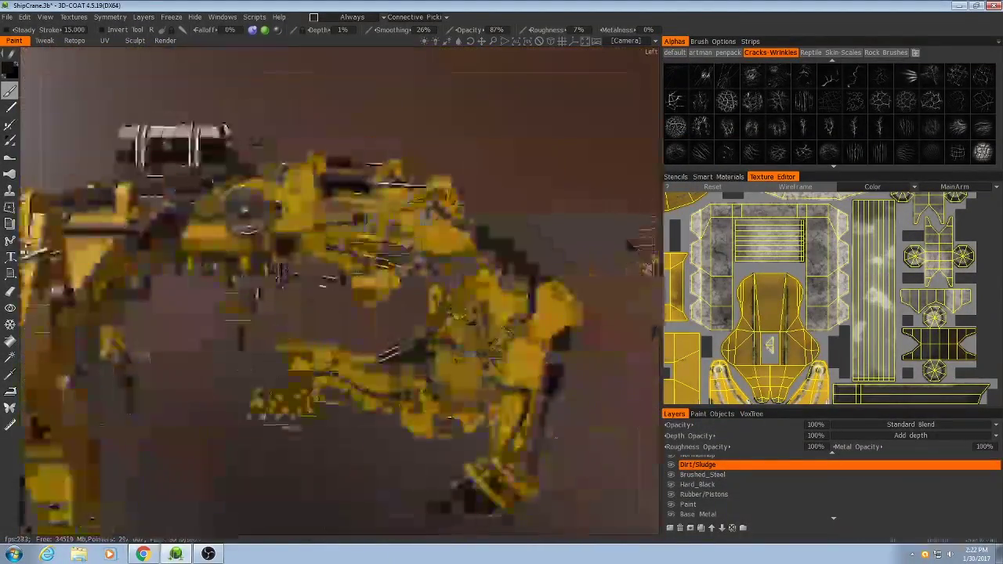
pyautogui.keyDown('alt'); pyautogui.moveTo(329, 298); pyautogui.dragTo(367, 303); pyautogui.keyUp('alt')
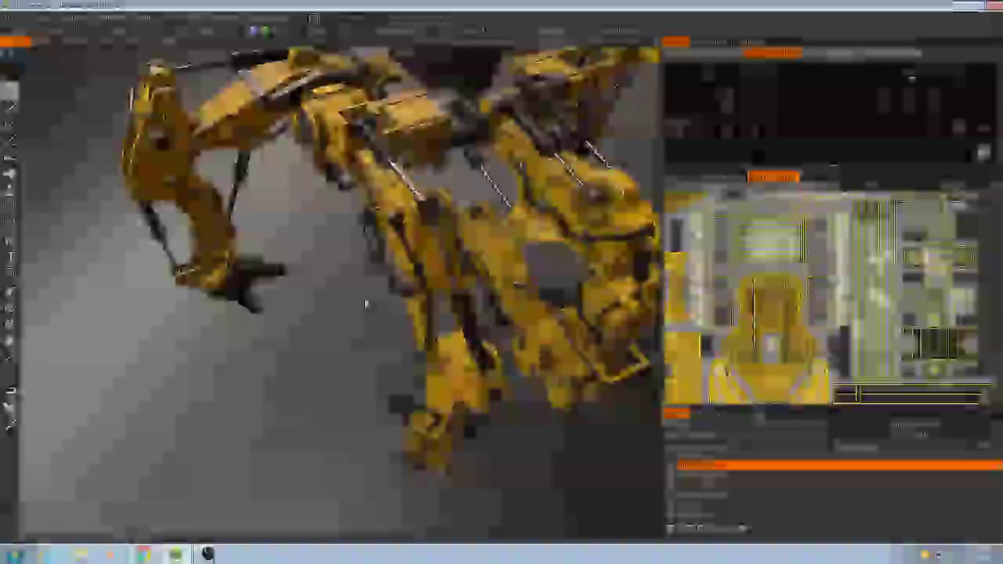
pyautogui.keyDown('alt'); pyautogui.moveTo(367, 302); pyautogui.dragTo(474, 314, button='right'); pyautogui.keyUp('alt')
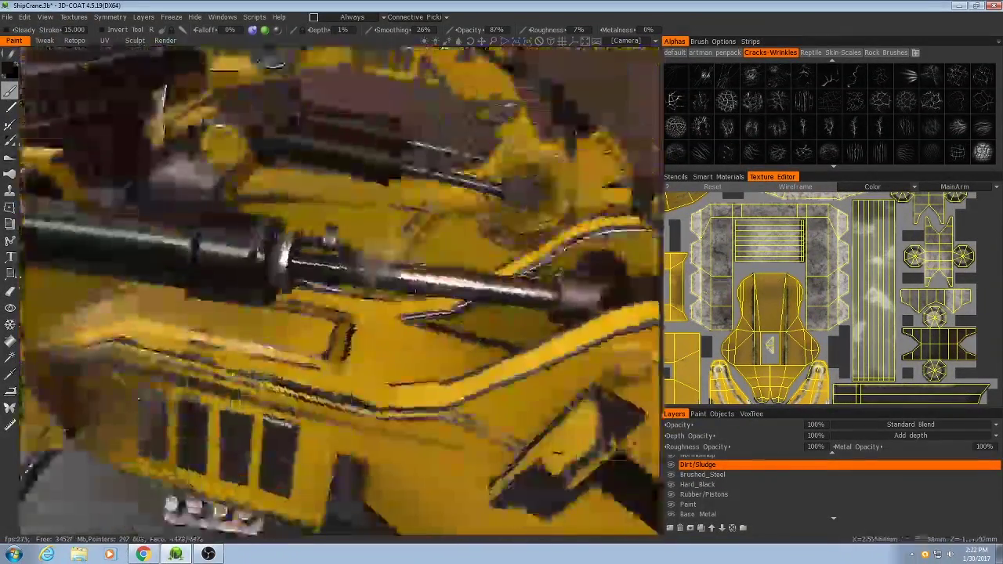
pyautogui.keyDown('alt'); pyautogui.moveTo(331, 237); pyautogui.dragTo(405, 374); pyautogui.keyUp('alt')
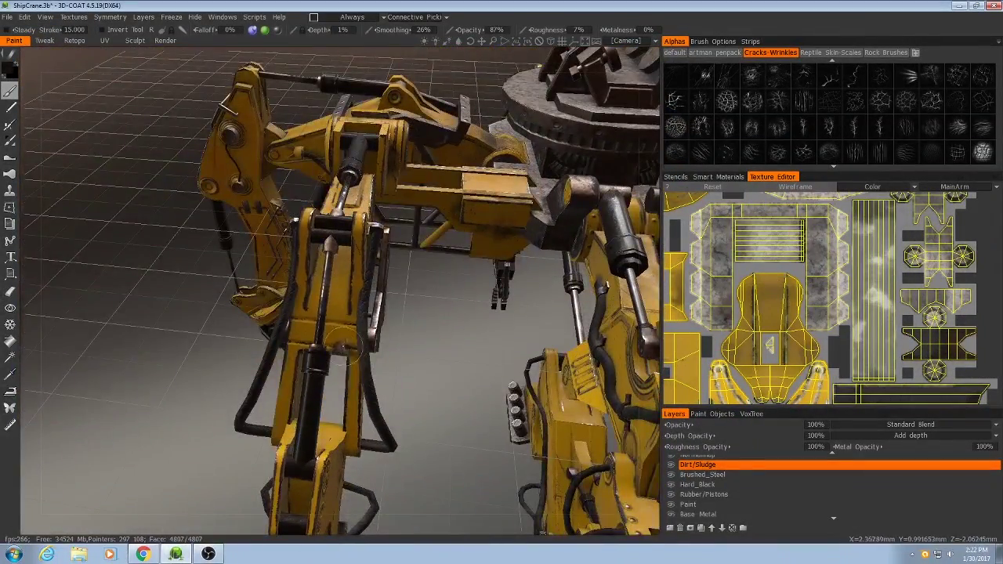
pyautogui.keyDown('alt'); pyautogui.moveTo(348, 347); pyautogui.dragTo(375, 369); pyautogui.keyUp('alt')
pyautogui.keyDown('alt'); pyautogui.moveTo(454, 344); pyautogui.dragTo(440, 326); pyautogui.keyUp('alt')
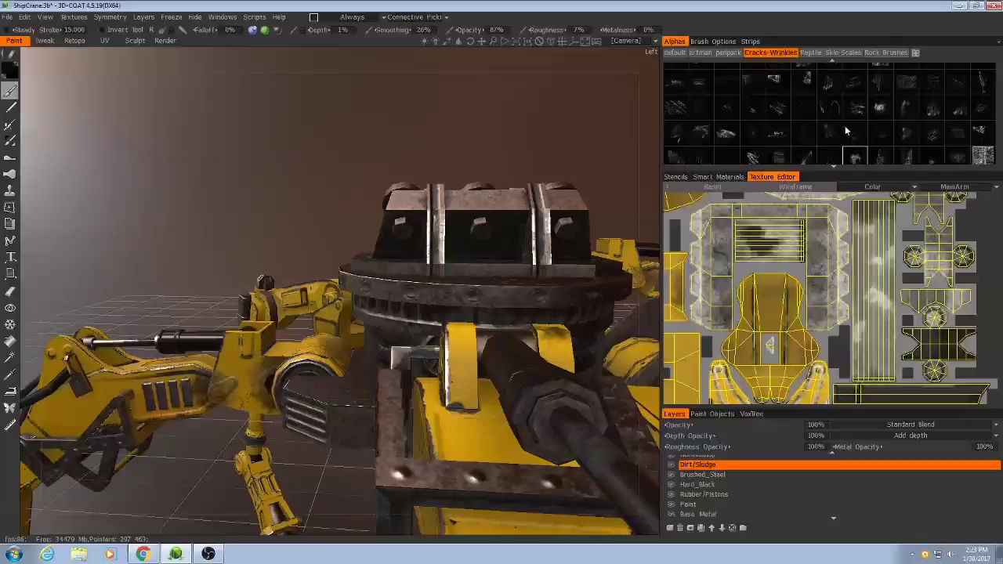
# - Choose a different grunge alpha from the Cracks-Wrinkles set for dirtying the arm's base
pyautogui.scroll(-5, 862, 117)
pyautogui.click(806, 111)
pyautogui.moveTo(501, 337)
pyautogui.keyDown('alt'); pyautogui.mouseDown()
pyautogui.moveTo(443, 365)
pyautogui.moveTo(352, 314)
pyautogui.moveTo(418, 315)
pyautogui.moveTo(454, 266)
pyautogui.mouseUp(); pyautogui.keyUp('alt')
pyautogui.scroll(10, 823, 120)
pyautogui.scroll(-5, 822, 120)
pyautogui.keyDown('alt'); pyautogui.moveTo(454, 267); pyautogui.dragTo(501, 251, button='right'); pyautogui.keyUp('alt')
# - Set the depth to 0% and the brush rotation to -113, and paint dirt where the arm joins the shoulder
pyautogui.click(712, 41)
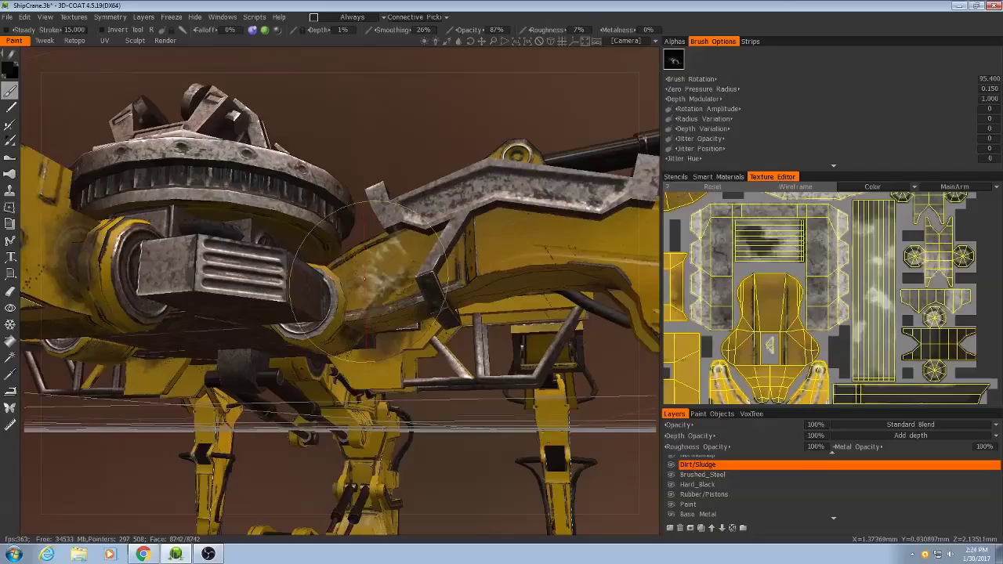
pyautogui.keyDown('alt'); pyautogui.moveTo(473, 291); pyautogui.dragTo(473, 333); pyautogui.keyUp('alt')
pyautogui.moveTo(342, 31); pyautogui.dragTo(334, 30)
pyautogui.moveTo(365, 283); pyautogui.dragTo(399, 283, button='right')
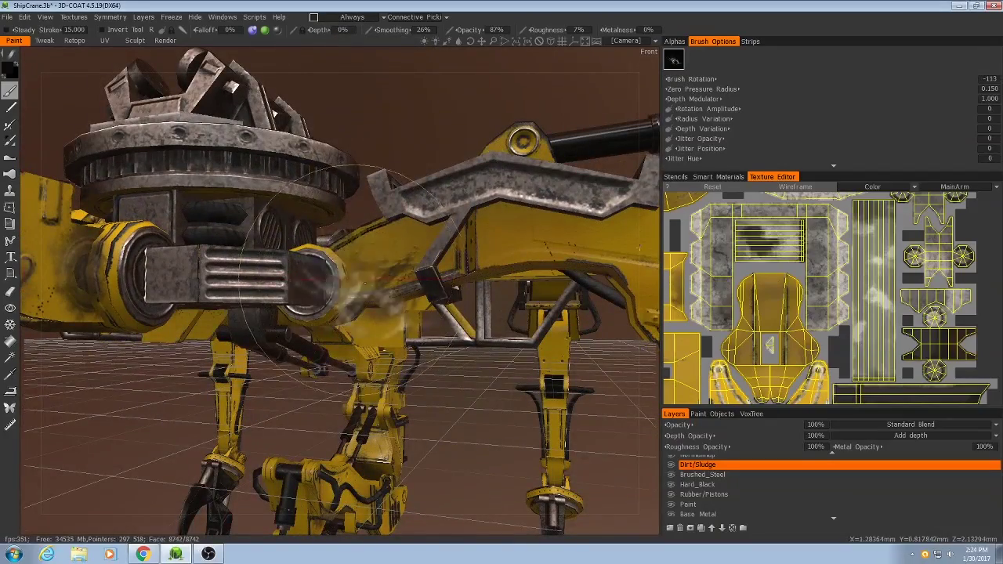
pyautogui.moveTo(362, 280)
pyautogui.mouseDown()
pyautogui.moveTo(353, 278)
pyautogui.moveTo(461, 335)
pyautogui.mouseUp()
# - Set the brush rotation to 36 for painting dirt on the outer arm around its elbow
pyautogui.keyDown('alt'); pyautogui.moveTo(490, 304); pyautogui.dragTo(454, 188); pyautogui.keyUp('alt')
pyautogui.keyDown('alt'); pyautogui.moveTo(455, 188); pyautogui.dragTo(420, 262, button='right'); pyautogui.keyUp('alt')
pyautogui.keyDown('alt'); pyautogui.moveTo(421, 261); pyautogui.dragTo(420, 259); pyautogui.keyUp('alt')
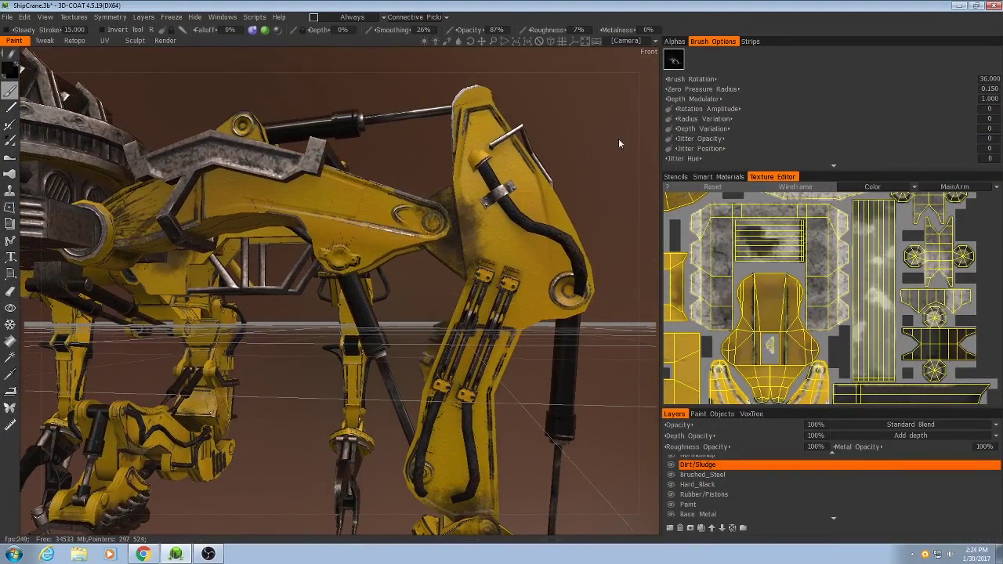
pyautogui.moveTo(484, 228)
pyautogui.keyDown('alt'); pyautogui.mouseDown()
pyautogui.moveTo(448, 249)
pyautogui.moveTo(439, 270)
pyautogui.mouseUp(); pyautogui.keyUp('alt')
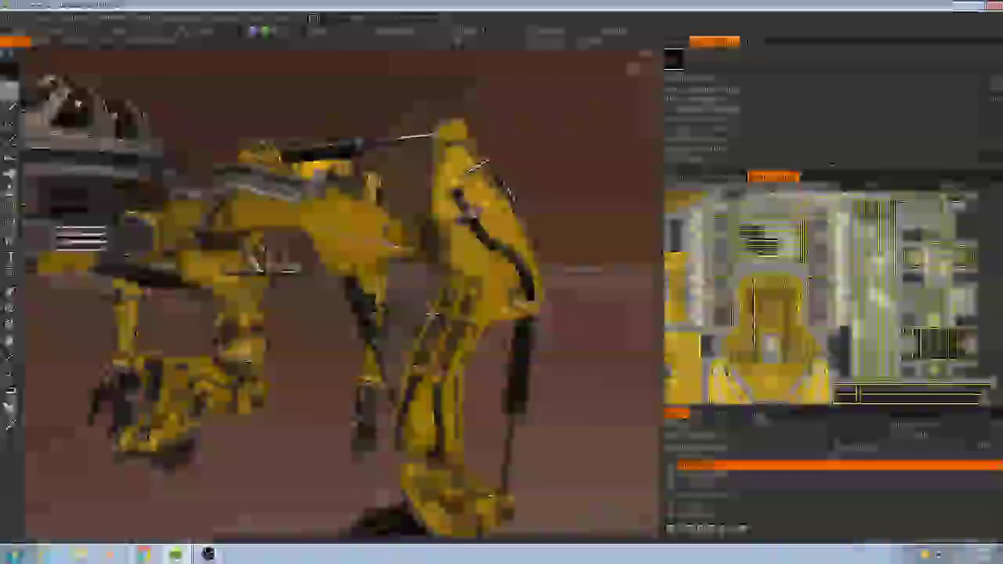
pyautogui.keyDown('alt'); pyautogui.moveTo(462, 431); pyautogui.dragTo(532, 302, button='middle'); pyautogui.keyUp('alt')
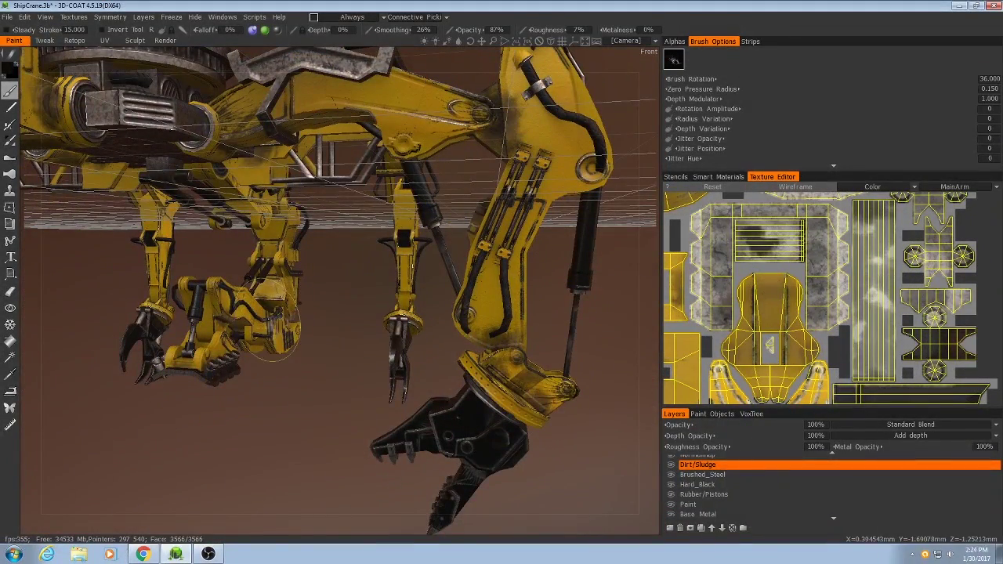
# - Try a dirt dab on the end of the lower front arm above the row of bolts, and undo it
pyautogui.keyDown('alt'); pyautogui.moveTo(520, 390); pyautogui.dragTo(356, 342); pyautogui.keyUp('alt')
pyautogui.keyDown('alt'); pyautogui.moveTo(356, 342); pyautogui.dragTo(362, 340, button='right'); pyautogui.keyUp('alt')
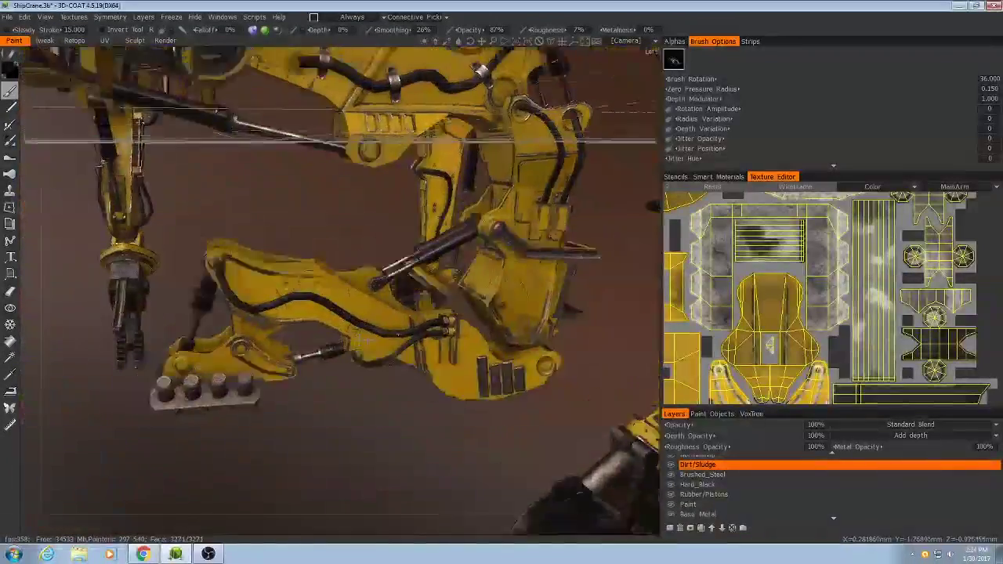
pyautogui.keyDown('alt'); pyautogui.moveTo(364, 341); pyautogui.dragTo(432, 340, button='middle'); pyautogui.keyUp('alt')
pyautogui.keyDown('alt'); pyautogui.moveTo(432, 340); pyautogui.dragTo(458, 294, button='right'); pyautogui.keyUp('alt')
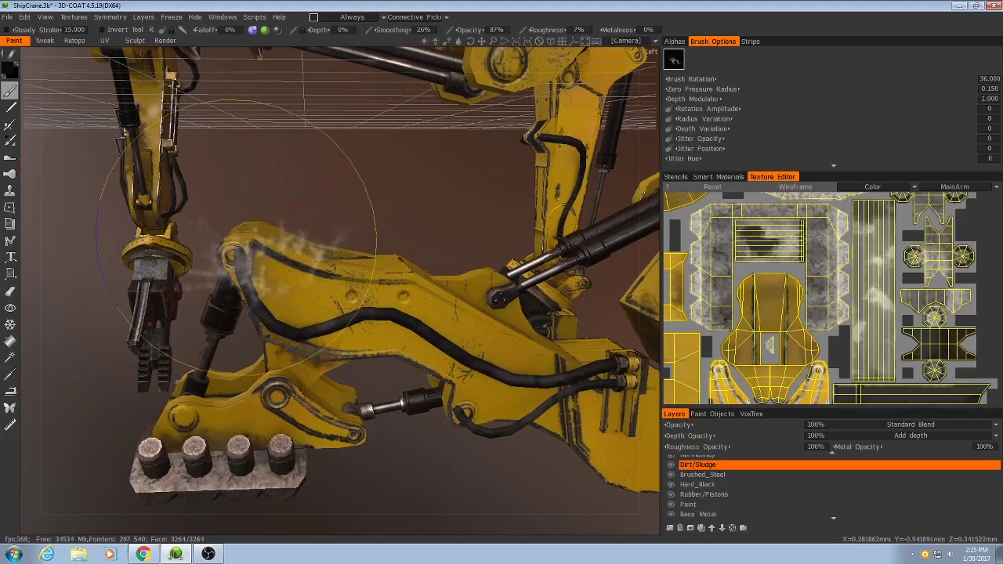
pyautogui.hotkey('ctrl', 'z')
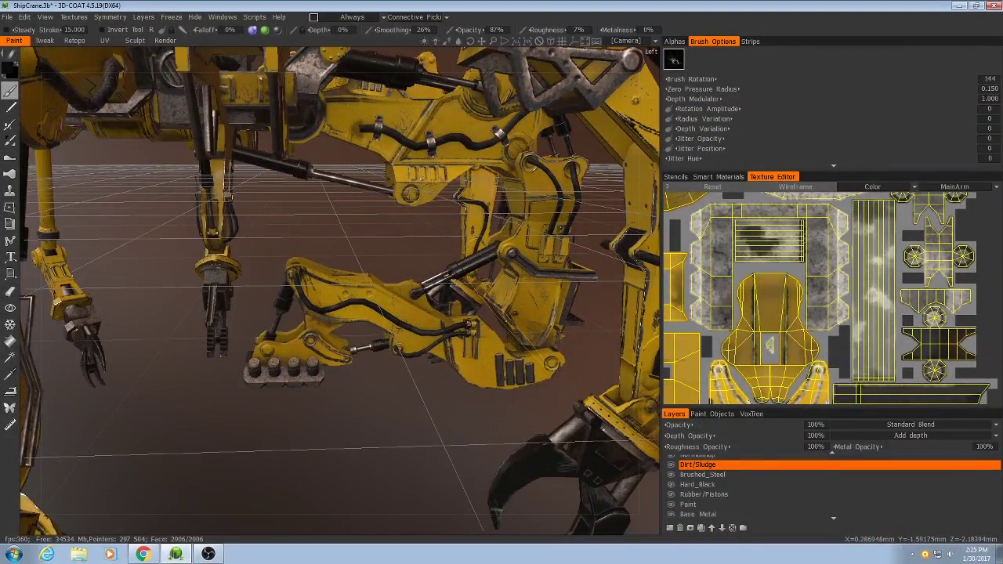
# - Set the brush rotation to 180 and work dirt over the hosed upper segment of the front arm
pyautogui.moveTo(417, 212); pyautogui.dragTo(428, 296, button='middle')
pyautogui.moveTo(428, 296); pyautogui.dragTo(392, 267, button='right')
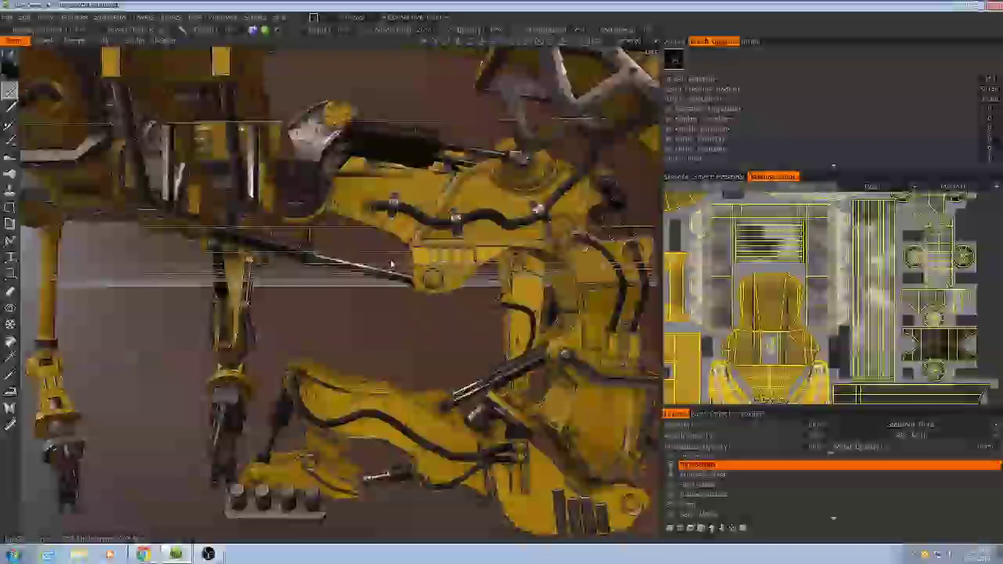
pyautogui.moveTo(392, 266); pyautogui.dragTo(349, 192)
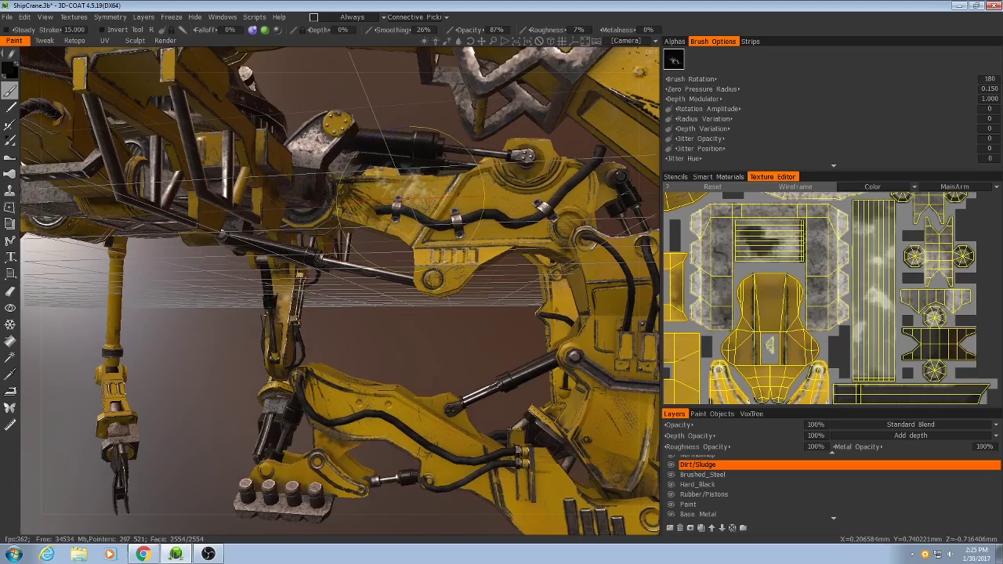
pyautogui.keyDown('alt'); pyautogui.moveTo(343, 202); pyautogui.dragTo(466, 244); pyautogui.keyUp('alt')
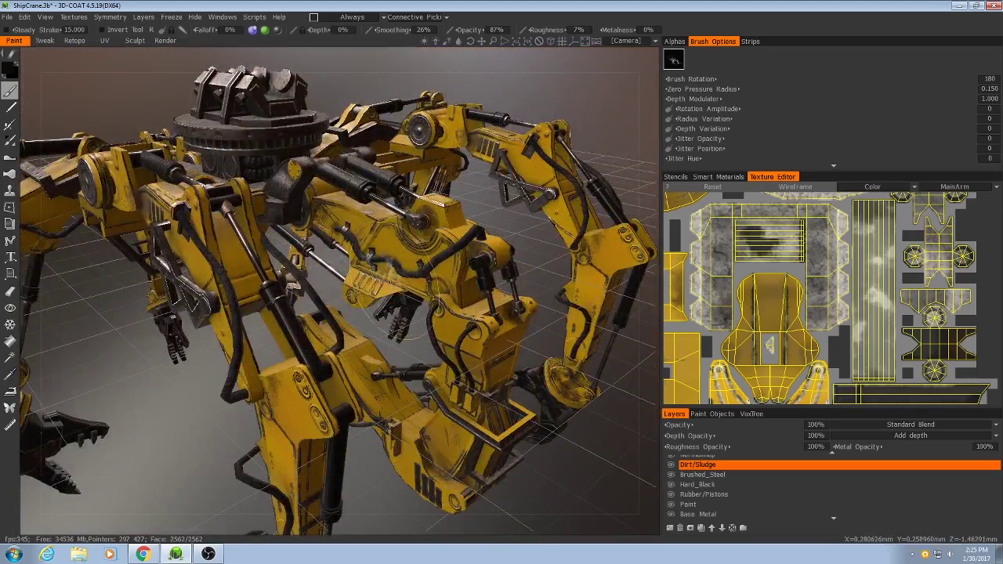
pyautogui.moveTo(560, 262); pyautogui.dragTo(477, 287)
pyautogui.moveTo(476, 280); pyautogui.dragTo(475, 317, button='middle')
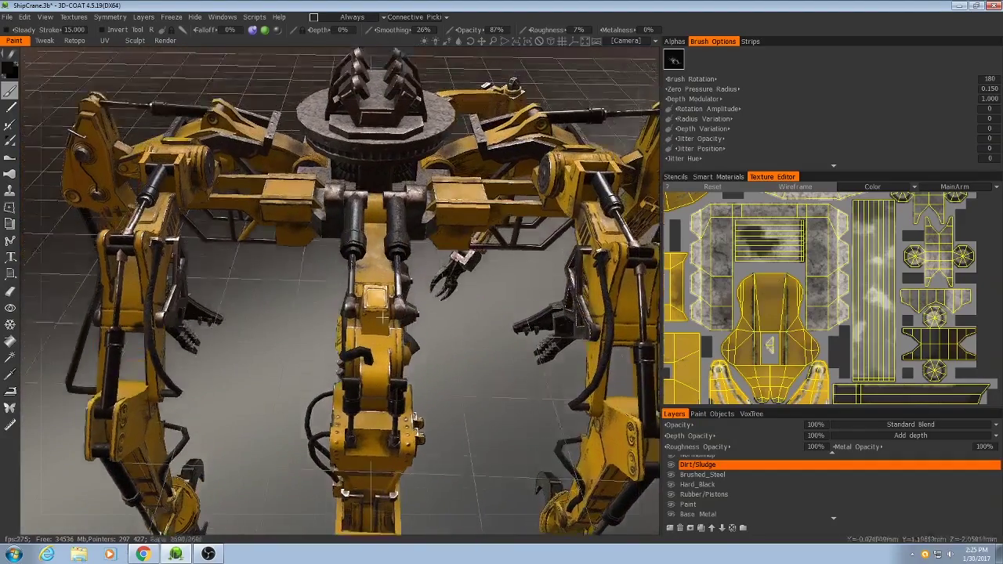
pyautogui.moveTo(475, 317); pyautogui.dragTo(544, 272)
pyautogui.moveTo(391, 313); pyautogui.dragTo(345, 329)
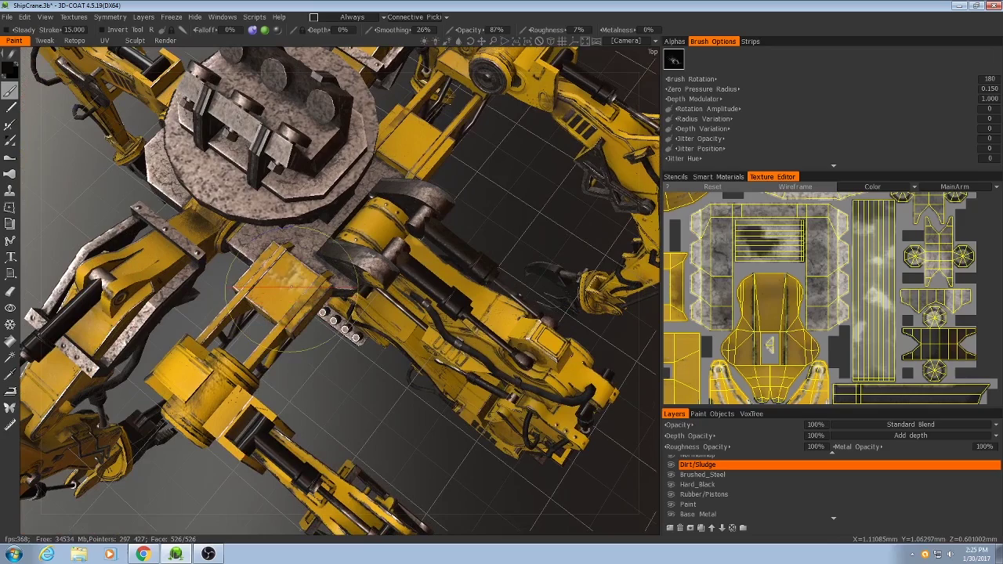
# - Switch from the Cracks-Wrinkles alphas to the default set and select the small faint splotch alpha
pyautogui.click(675, 42)
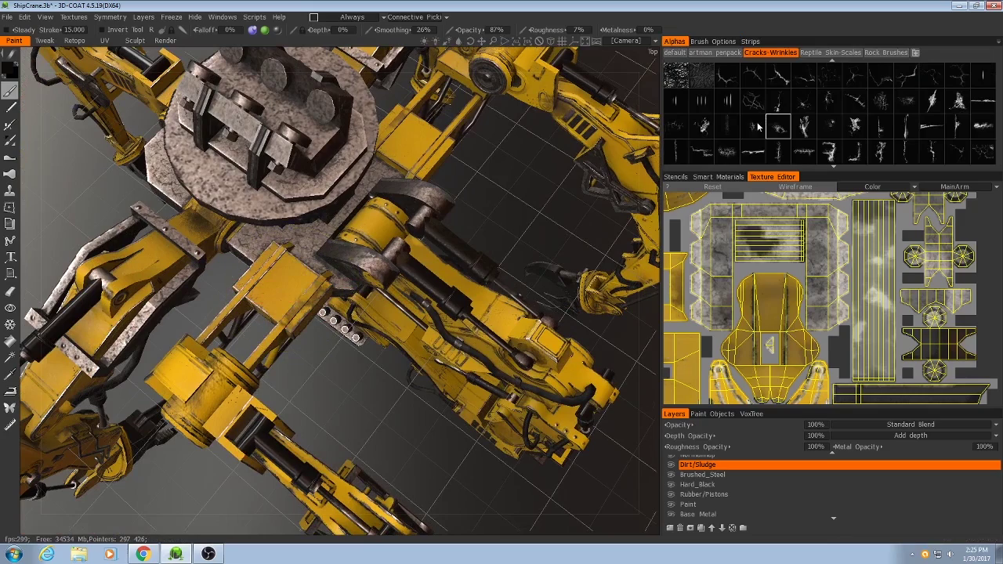
pyautogui.keyDown('alt'); pyautogui.moveTo(407, 311); pyautogui.dragTo(411, 316); pyautogui.keyUp('alt')
pyautogui.moveTo(409, 316); pyautogui.dragTo(414, 318, button='middle')
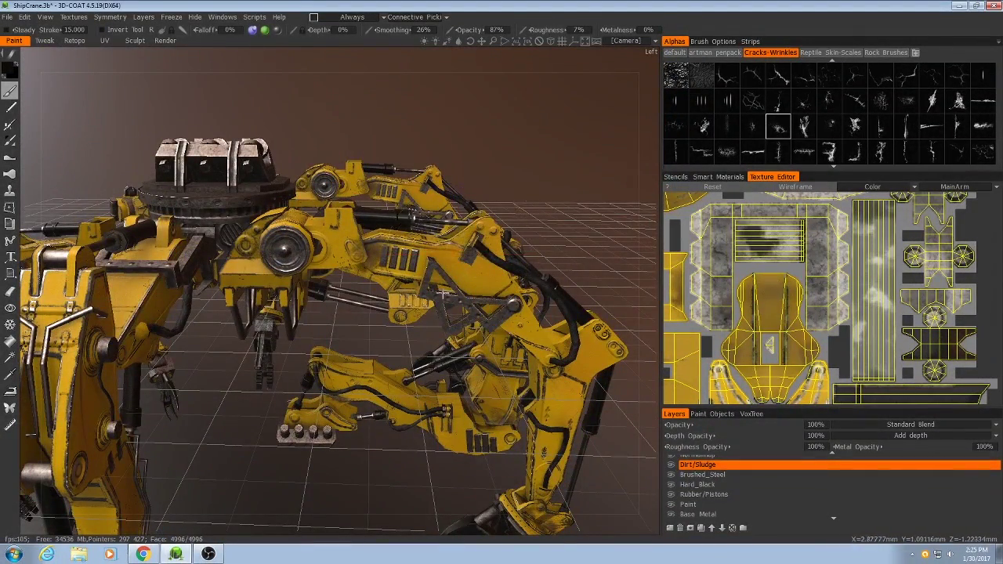
pyautogui.keyDown('alt'); pyautogui.moveTo(462, 249); pyautogui.dragTo(430, 290); pyautogui.keyUp('alt')
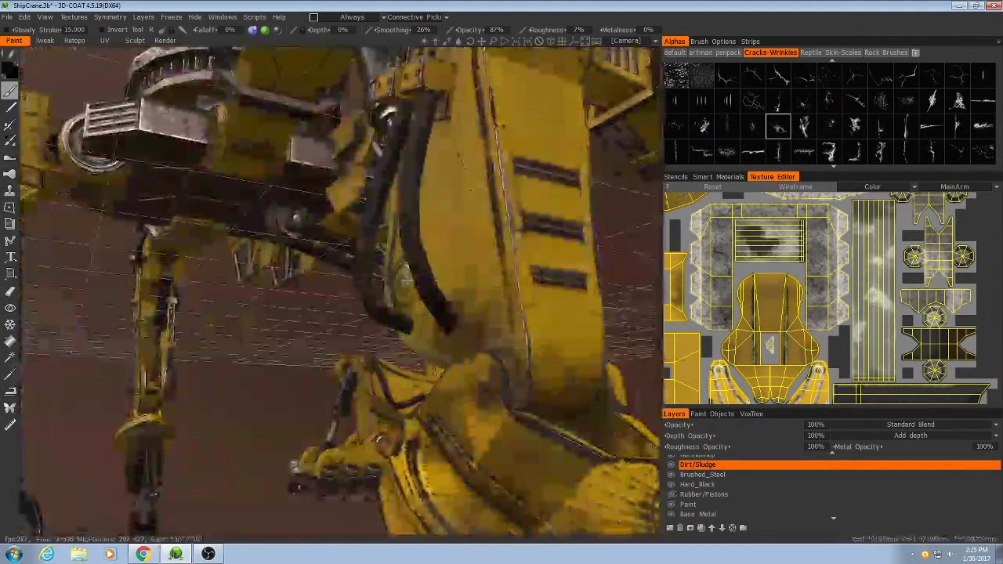
pyautogui.keyDown('alt'); pyautogui.moveTo(474, 235); pyautogui.dragTo(461, 391); pyautogui.keyUp('alt')
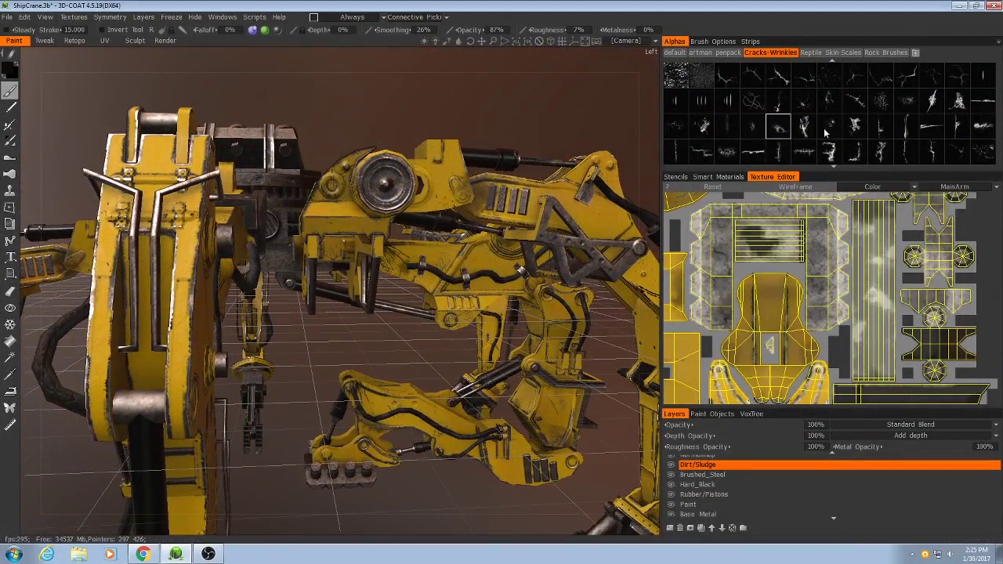
pyautogui.scroll(-4, 824, 133)
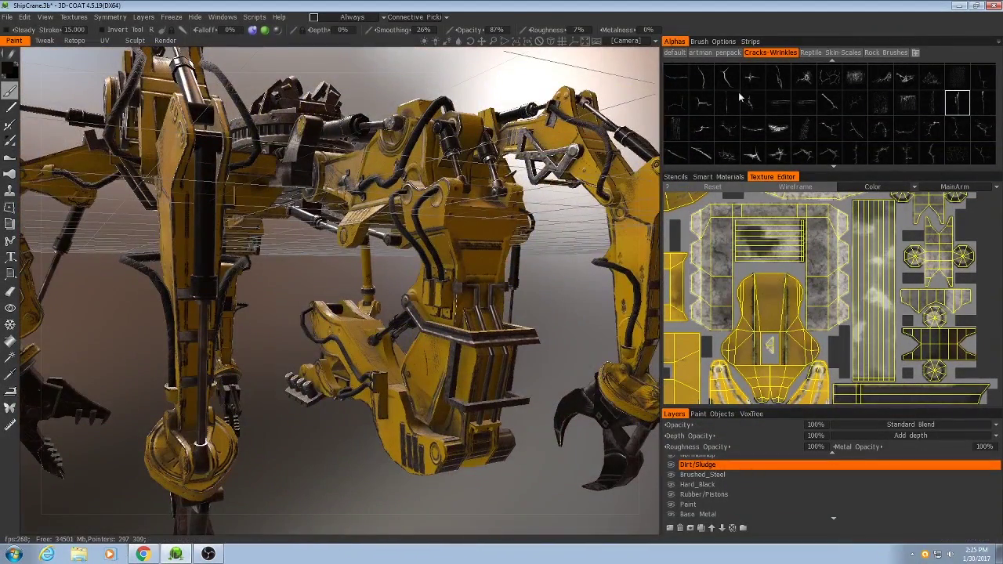
pyautogui.scroll(-2, 756, 102)
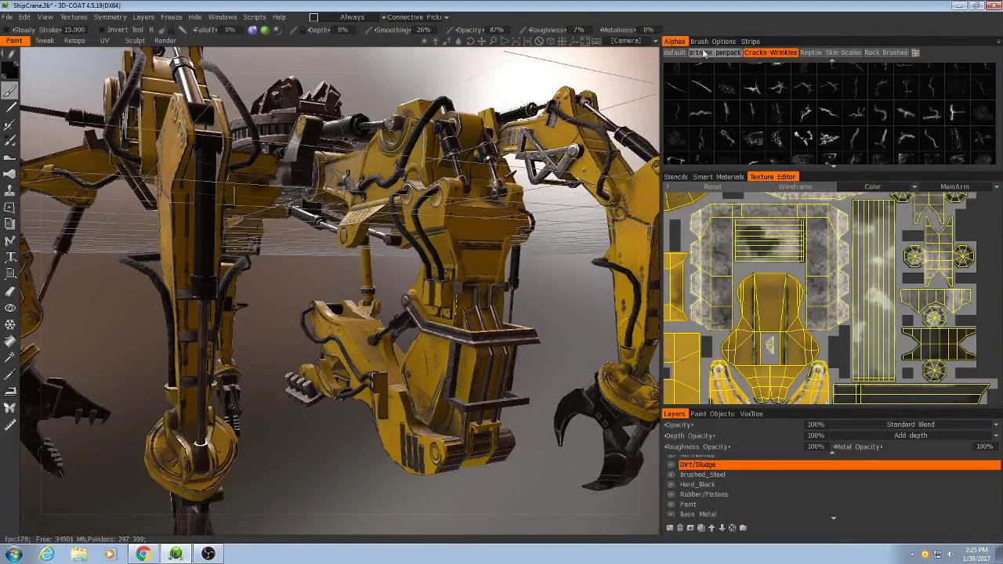
pyautogui.click(673, 53)
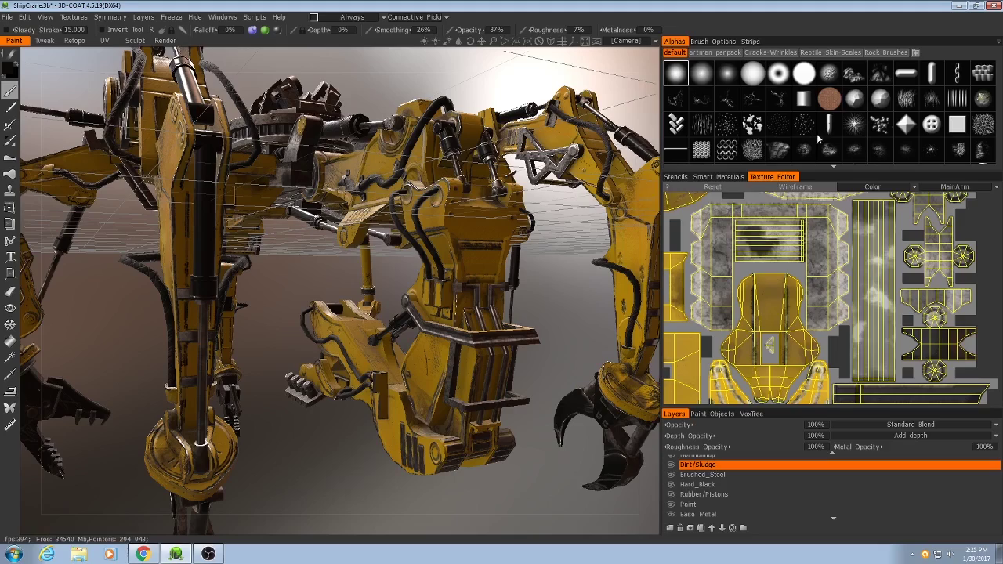
pyautogui.click(930, 149)
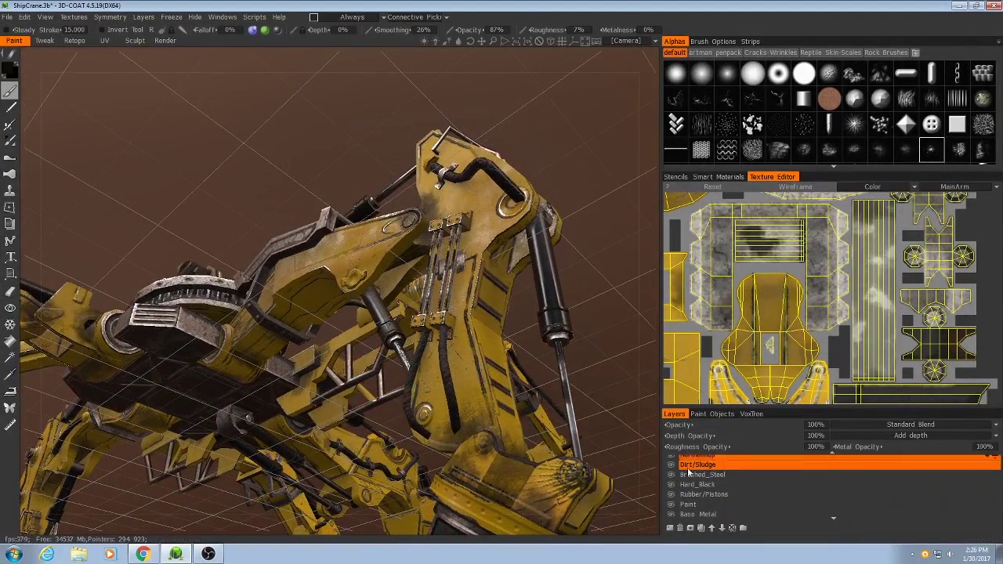
# - Add a new layer above Dirt/Sludge and name it Normal_Adjustments
pyautogui.click(670, 527)
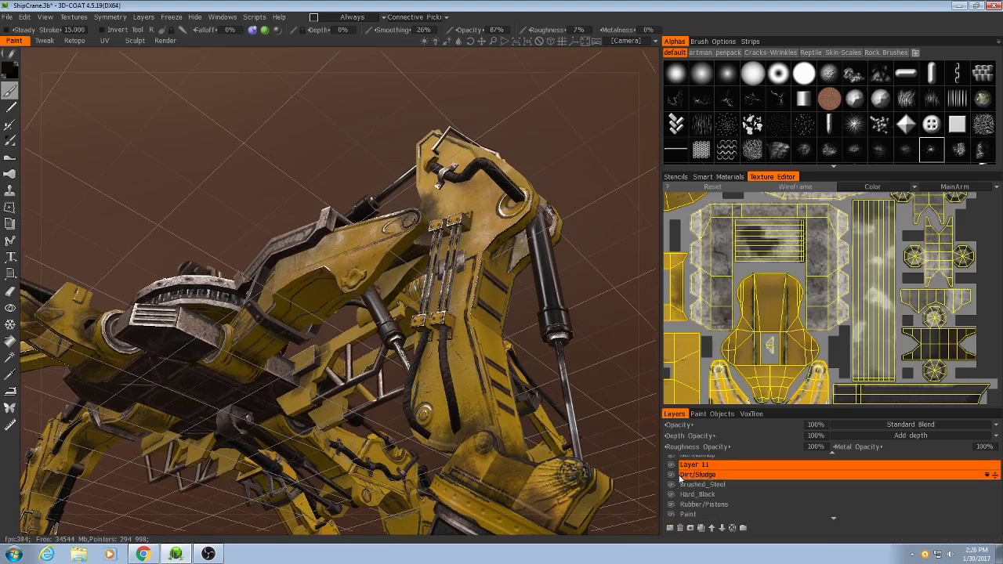
pyautogui.doubleClick(685, 465)
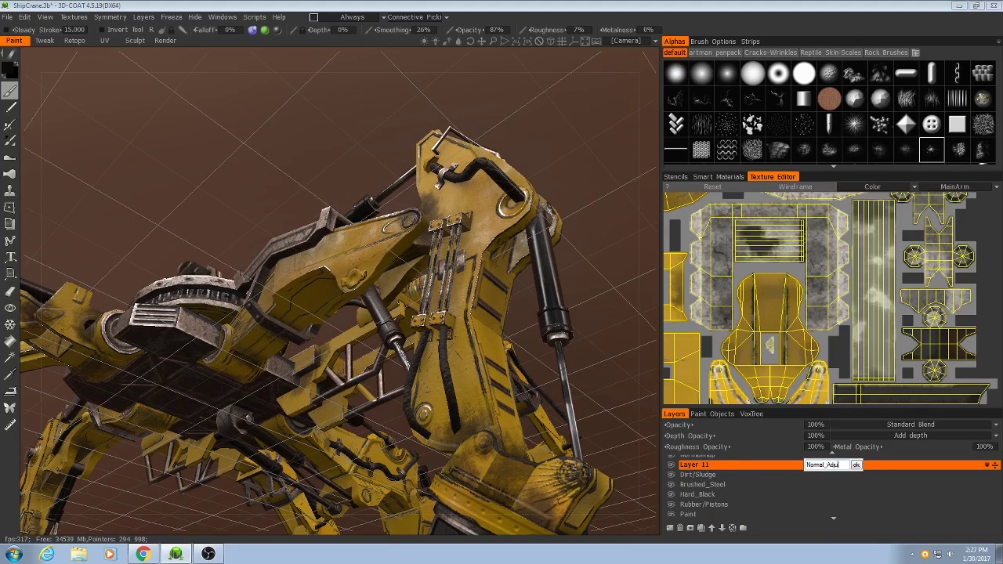
pyautogui.write('Normal_Adjustments')
pyautogui.press('Return')
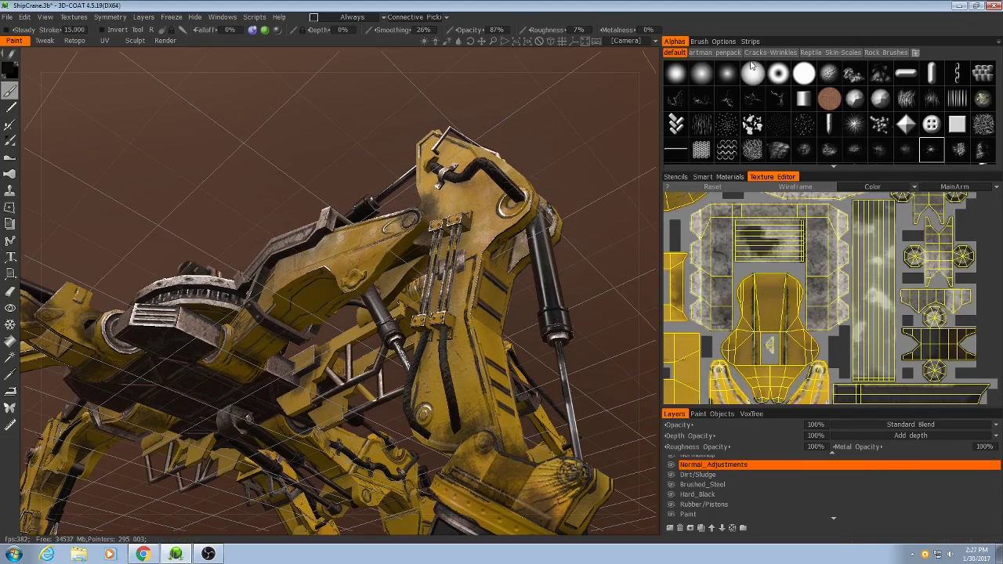
# - Select the diagonal scratches alpha from the Cracks-Wrinkles set and make the brush affect only depth, at 5%
pyautogui.click(758, 53)
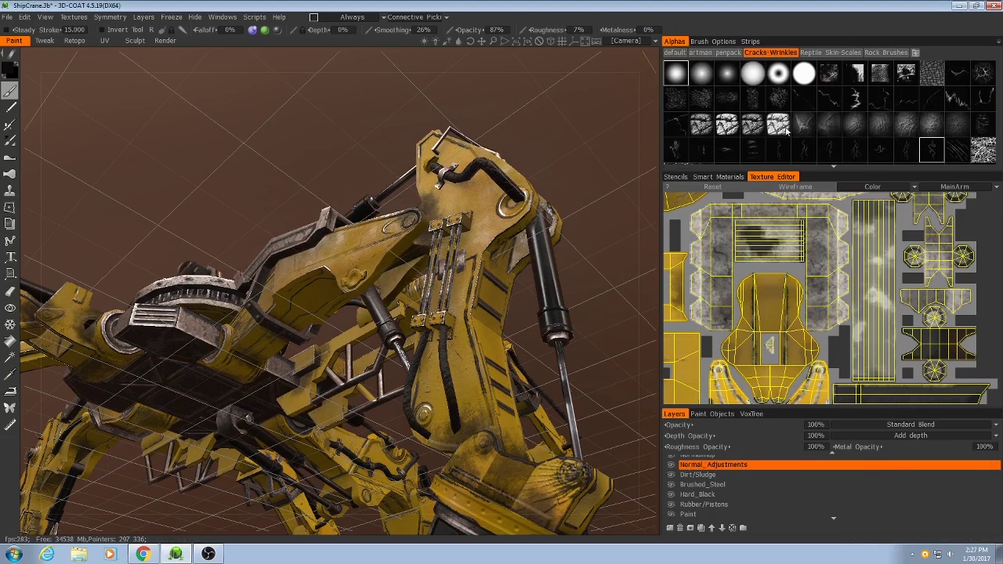
pyautogui.scroll(-2, 787, 132)
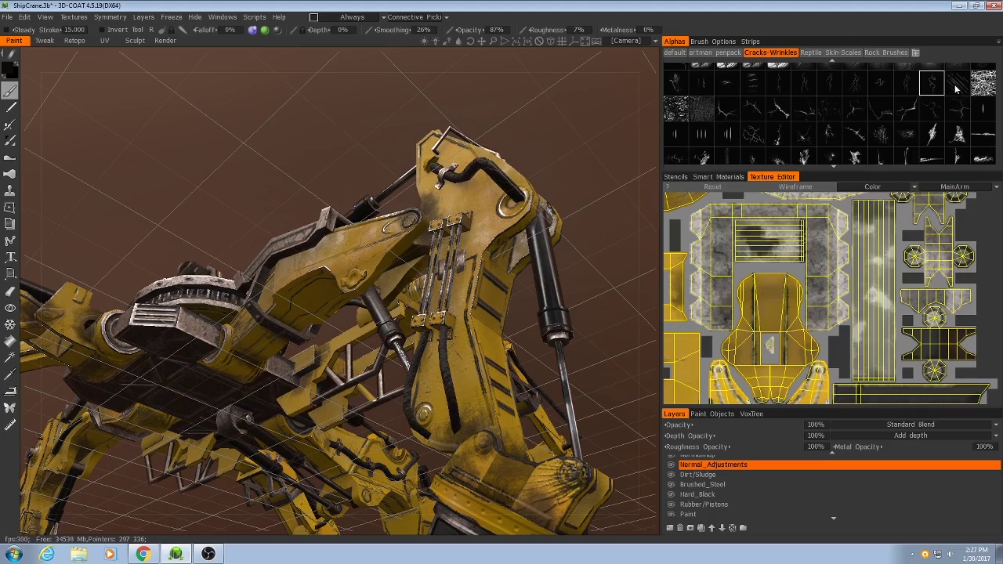
pyautogui.click(278, 33)
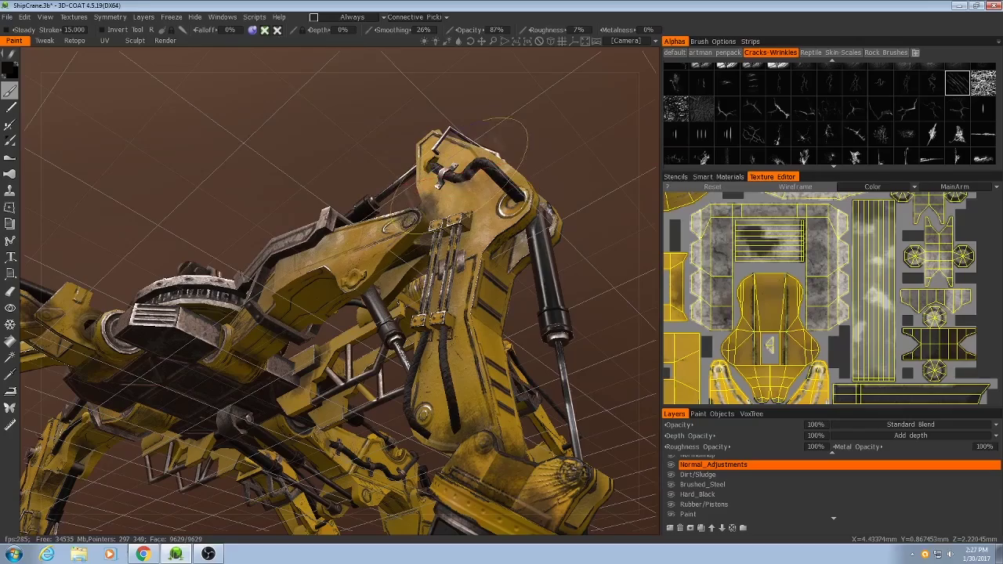
pyautogui.moveTo(466, 175); pyautogui.dragTo(464, 197, button='right')
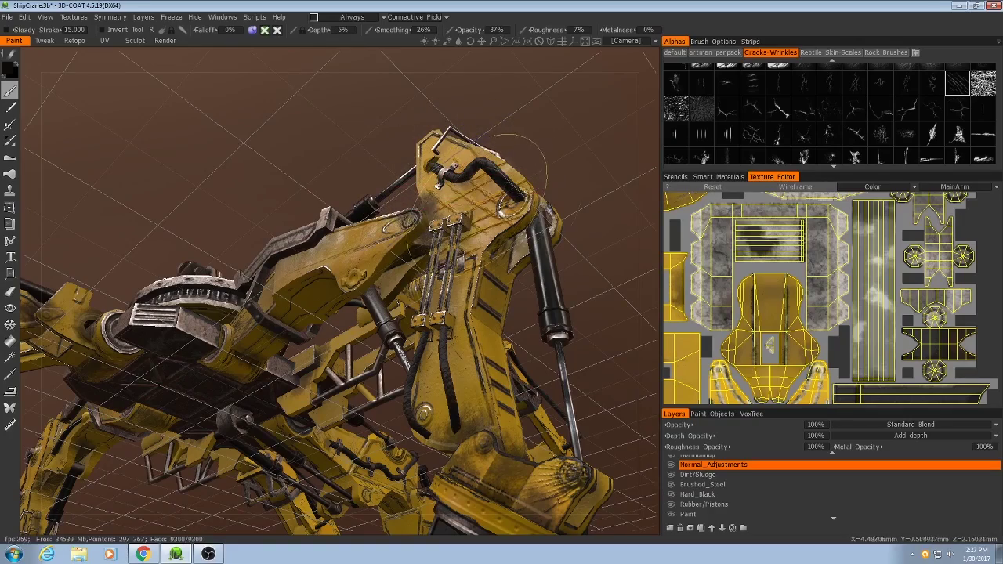
# - Try the depth-only scratches on the upper segment of the front arm around the hose, and undo the dab
pyautogui.moveTo(560, 188); pyautogui.dragTo(566, 231)
pyautogui.moveTo(565, 231); pyautogui.dragTo(580, 247, button='right')
pyautogui.moveTo(580, 247); pyautogui.dragTo(500, 304, button='middle')
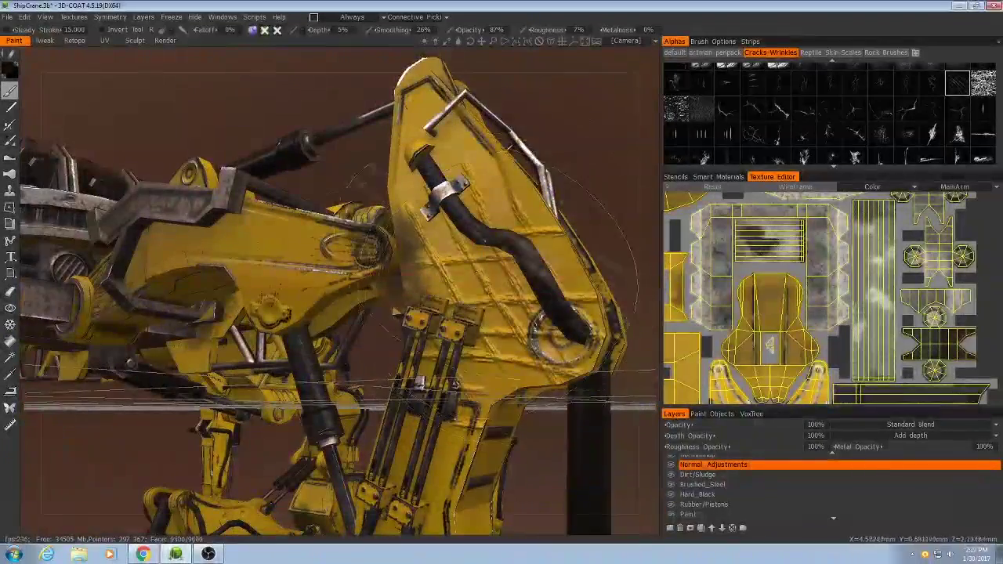
pyautogui.moveTo(473, 285); pyautogui.dragTo(436, 283, button='right')
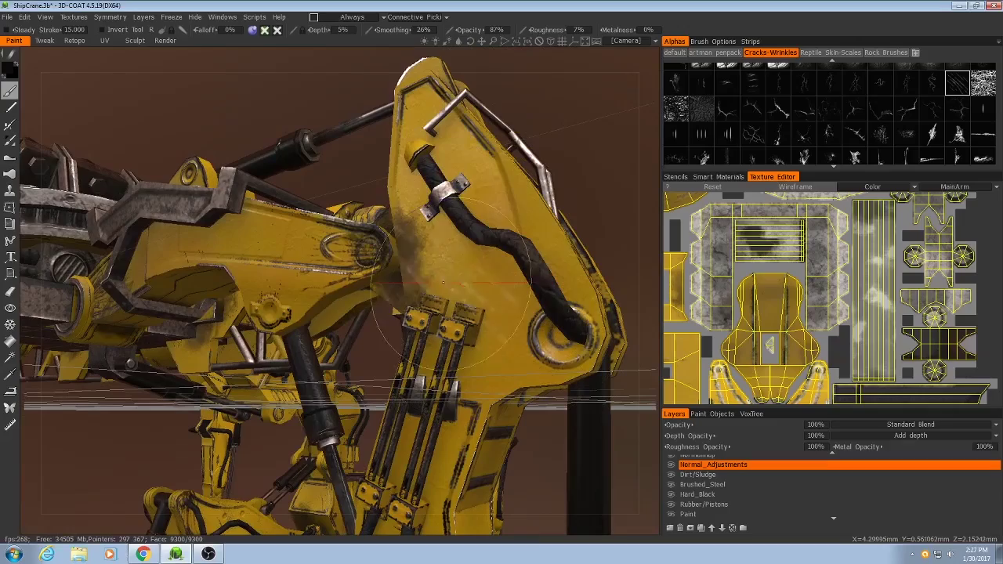
pyautogui.keyDown('alt'); pyautogui.moveTo(548, 345); pyautogui.dragTo(426, 263); pyautogui.keyUp('alt')
pyautogui.click(427, 155)
pyautogui.keyDown('alt'); pyautogui.moveTo(427, 155); pyautogui.dragTo(474, 319); pyautogui.keyUp('alt')
pyautogui.hotkey('ctrl', 'z')
pyautogui.keyDown('alt'); pyautogui.moveTo(337, 227); pyautogui.dragTo(387, 271); pyautogui.keyUp('alt')
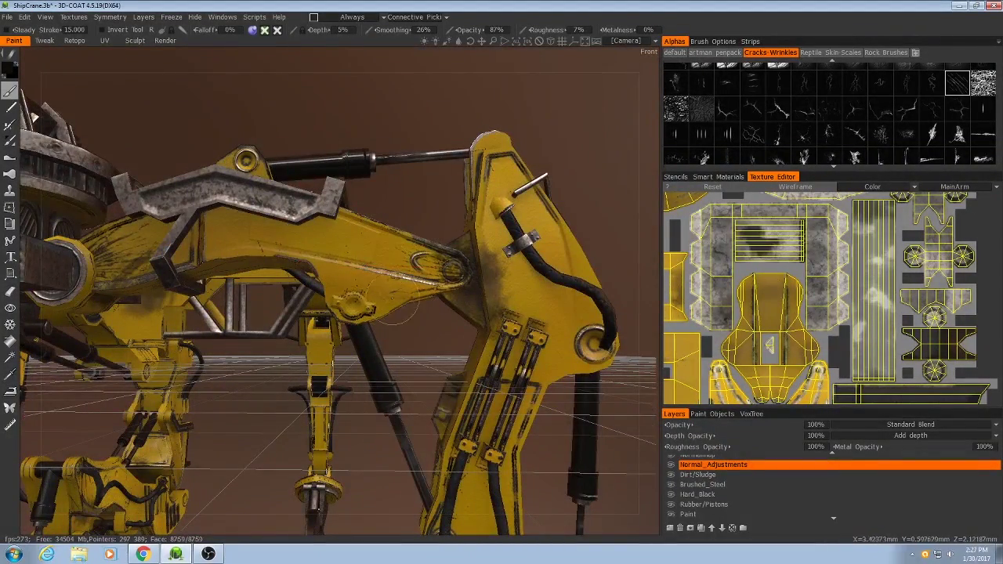
# - Try the scratches at 5% depth on the black gripper claw at the end of the front arm, and undo them
pyautogui.keyDown('alt'); pyautogui.moveTo(395, 454); pyautogui.dragTo(399, 133, button='middle'); pyautogui.keyUp('alt')
pyautogui.keyDown('alt'); pyautogui.moveTo(399, 369); pyautogui.dragTo(363, 329); pyautogui.keyUp('alt')
pyautogui.keyDown('alt'); pyautogui.moveTo(363, 329); pyautogui.dragTo(360, 311, button='right'); pyautogui.keyUp('alt')
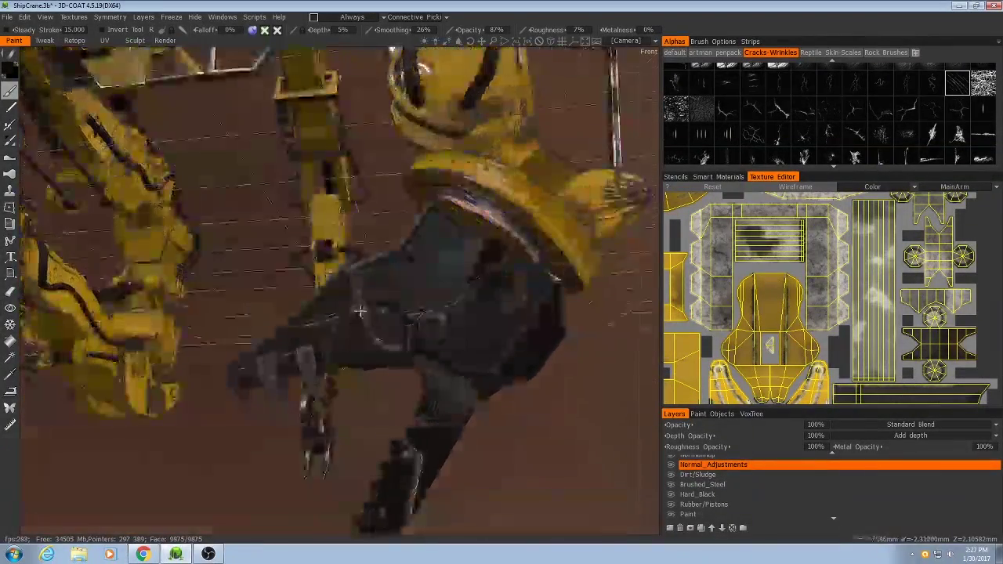
pyautogui.moveTo(358, 312)
pyautogui.keyDown('alt'); pyautogui.mouseDown()
pyautogui.moveTo(432, 285)
pyautogui.moveTo(467, 358)
pyautogui.moveTo(425, 284)
pyautogui.mouseUp(); pyautogui.keyUp('alt')
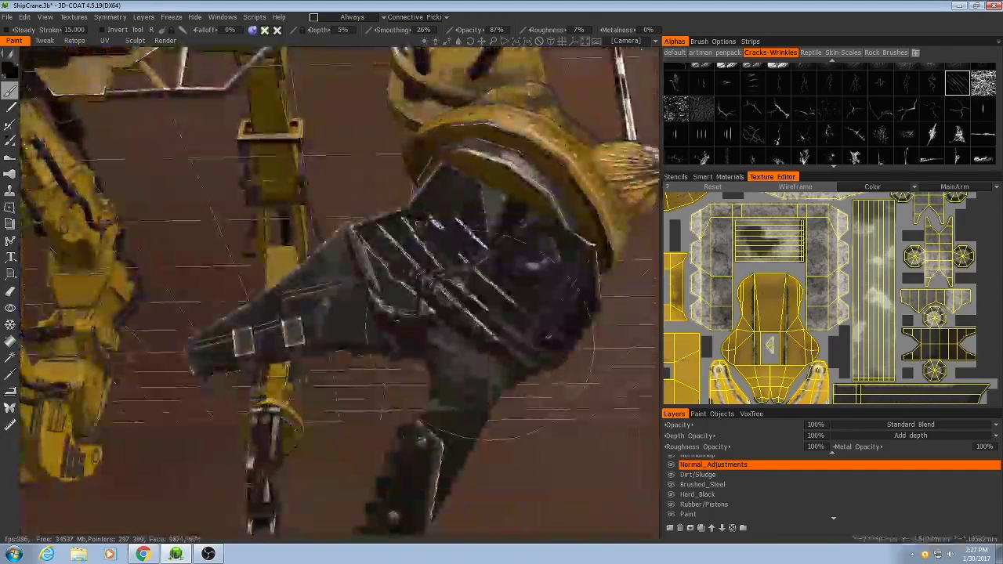
pyautogui.hotkey('ctrl', 'z')
# - Set the brush depth to 1% and test the fainter scratches over the black gripper claw
pyautogui.click(342, 30)
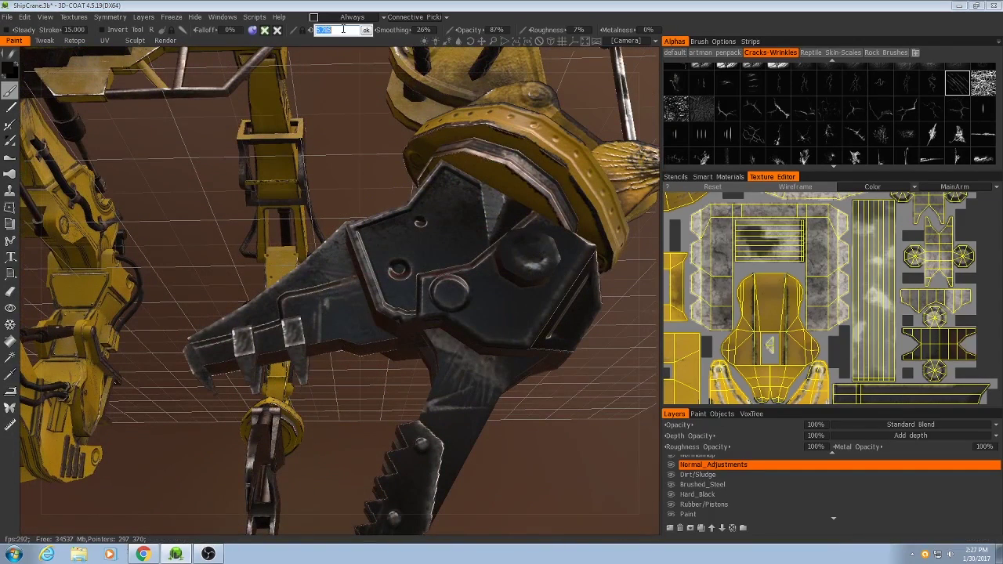
pyautogui.write('1')
pyautogui.press('Return')
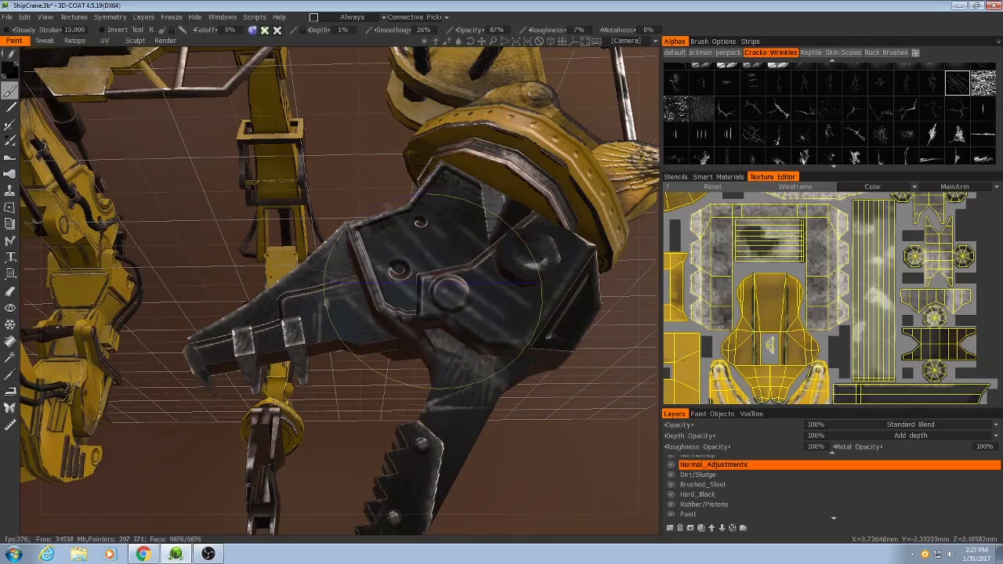
pyautogui.keyDown('alt'); pyautogui.moveTo(434, 290); pyautogui.dragTo(399, 374); pyautogui.keyUp('alt')
pyautogui.moveTo(417, 337); pyautogui.dragTo(416, 433)
pyautogui.moveTo(423, 372)
pyautogui.keyDown('alt'); pyautogui.mouseDown()
pyautogui.moveTo(430, 356)
pyautogui.moveTo(370, 357)
pyautogui.moveTo(324, 337)
pyautogui.mouseUp(); pyautogui.keyUp('alt')
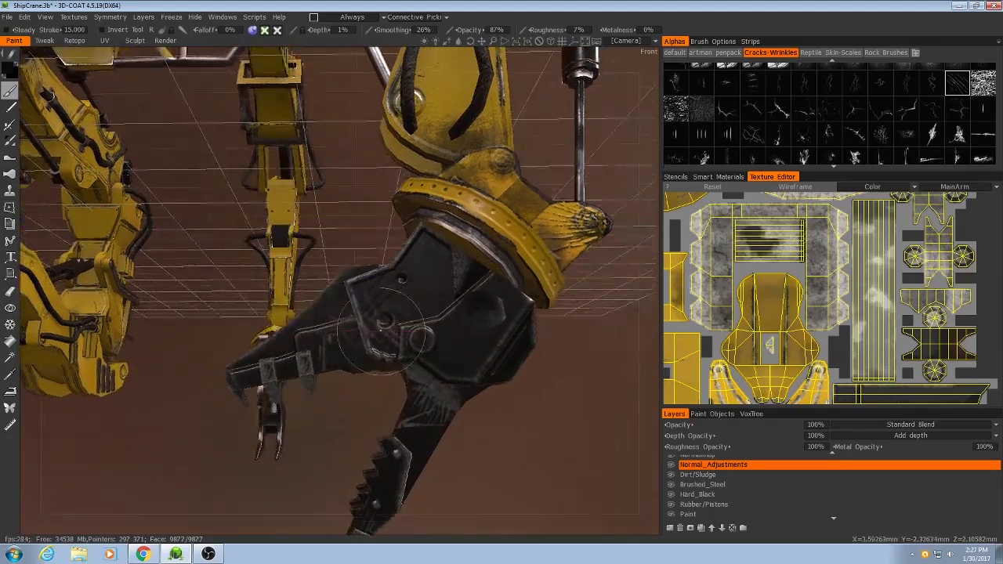